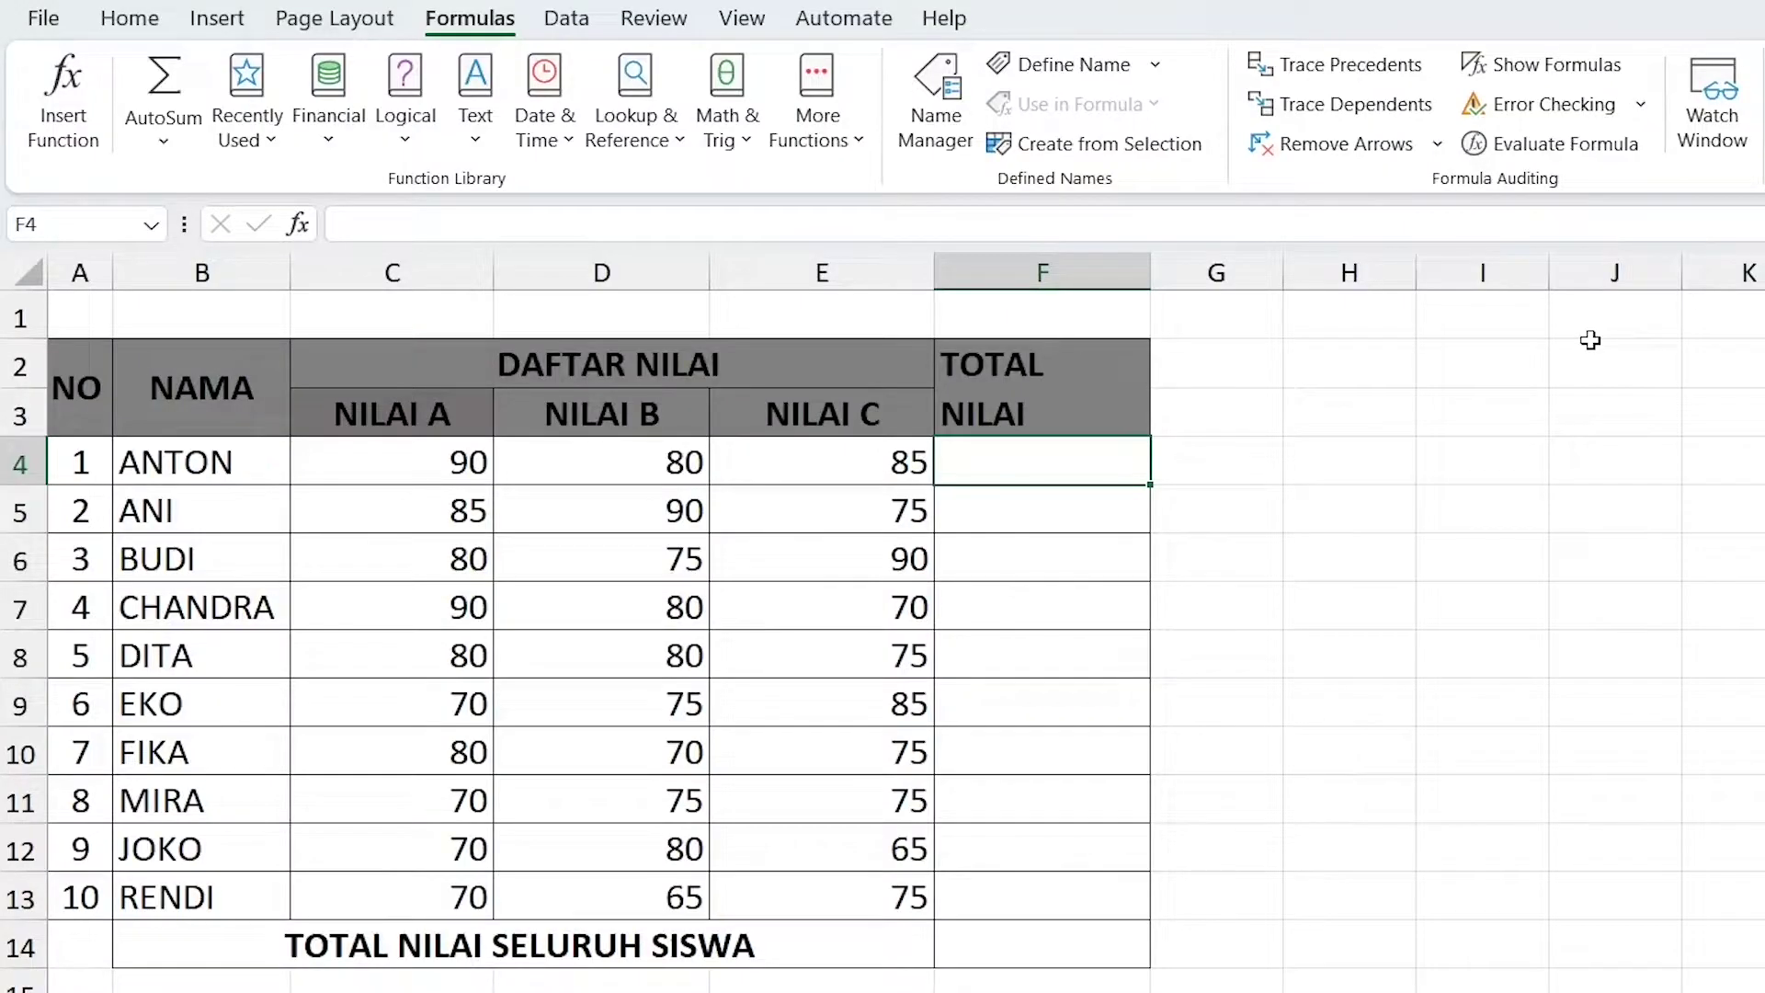
Enter =SUM(C4:E4) in F4 to total the first student's three scores, giving 255.
click(1042, 272)
click(1028, 450)
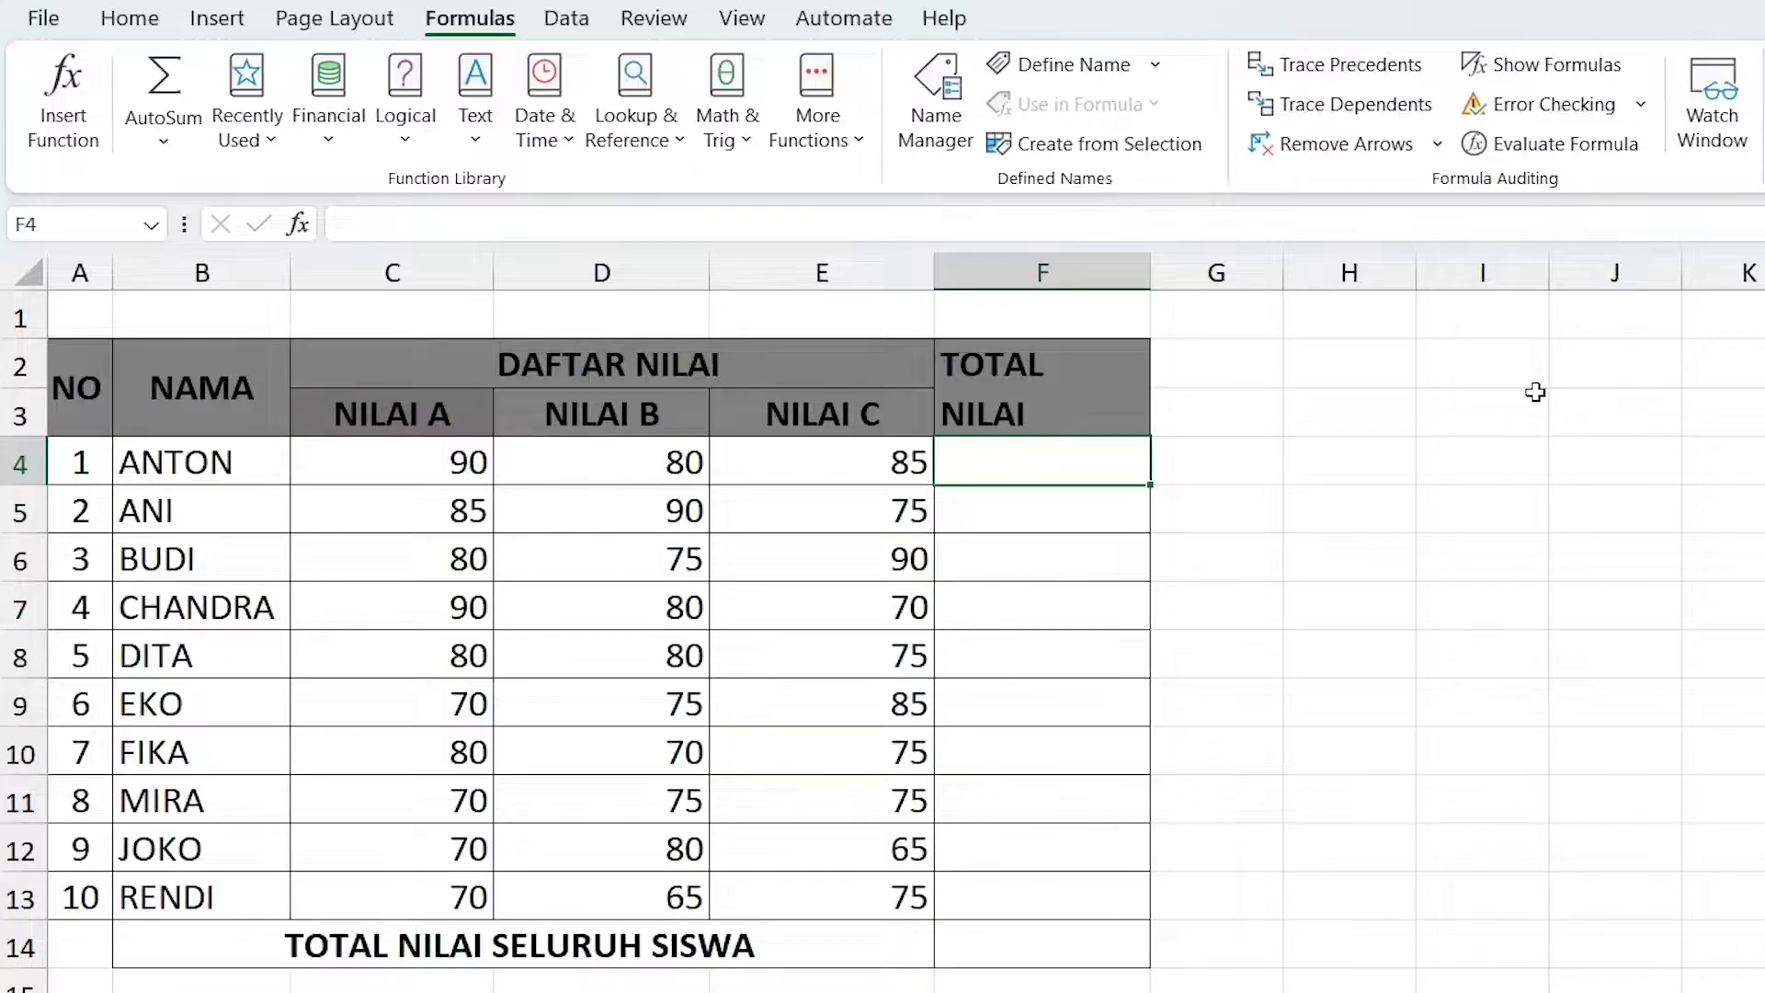
text(=)
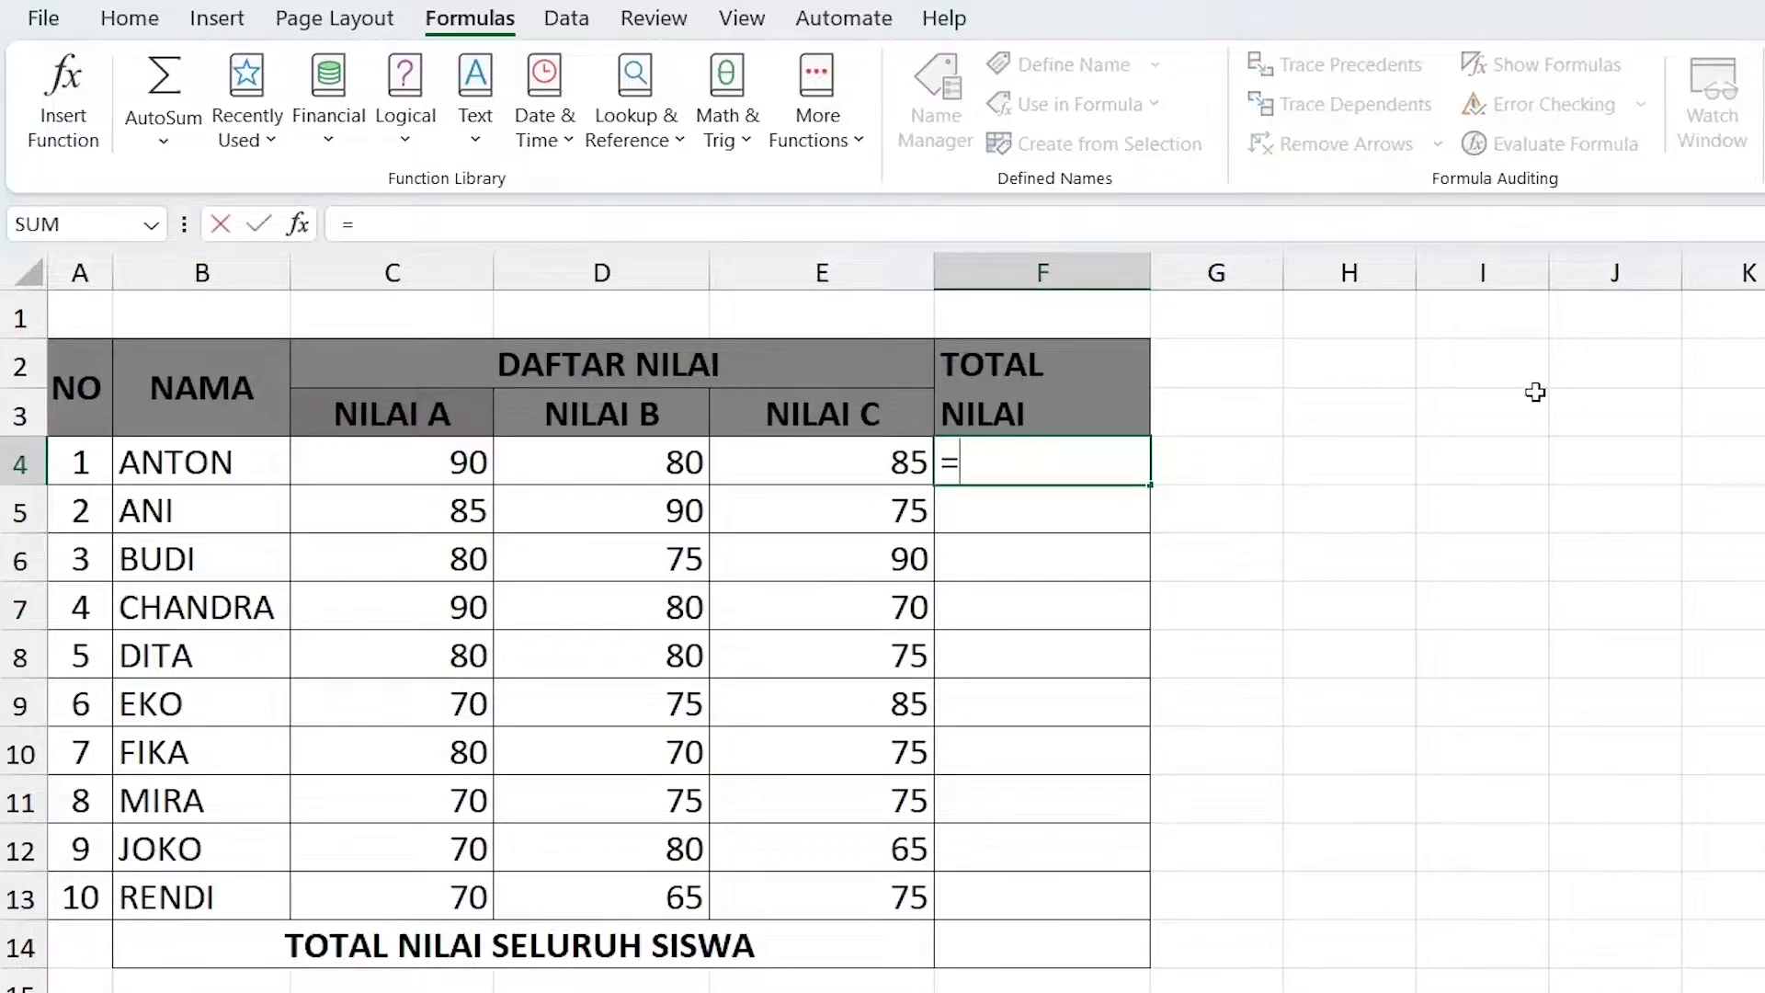
text(SUM()
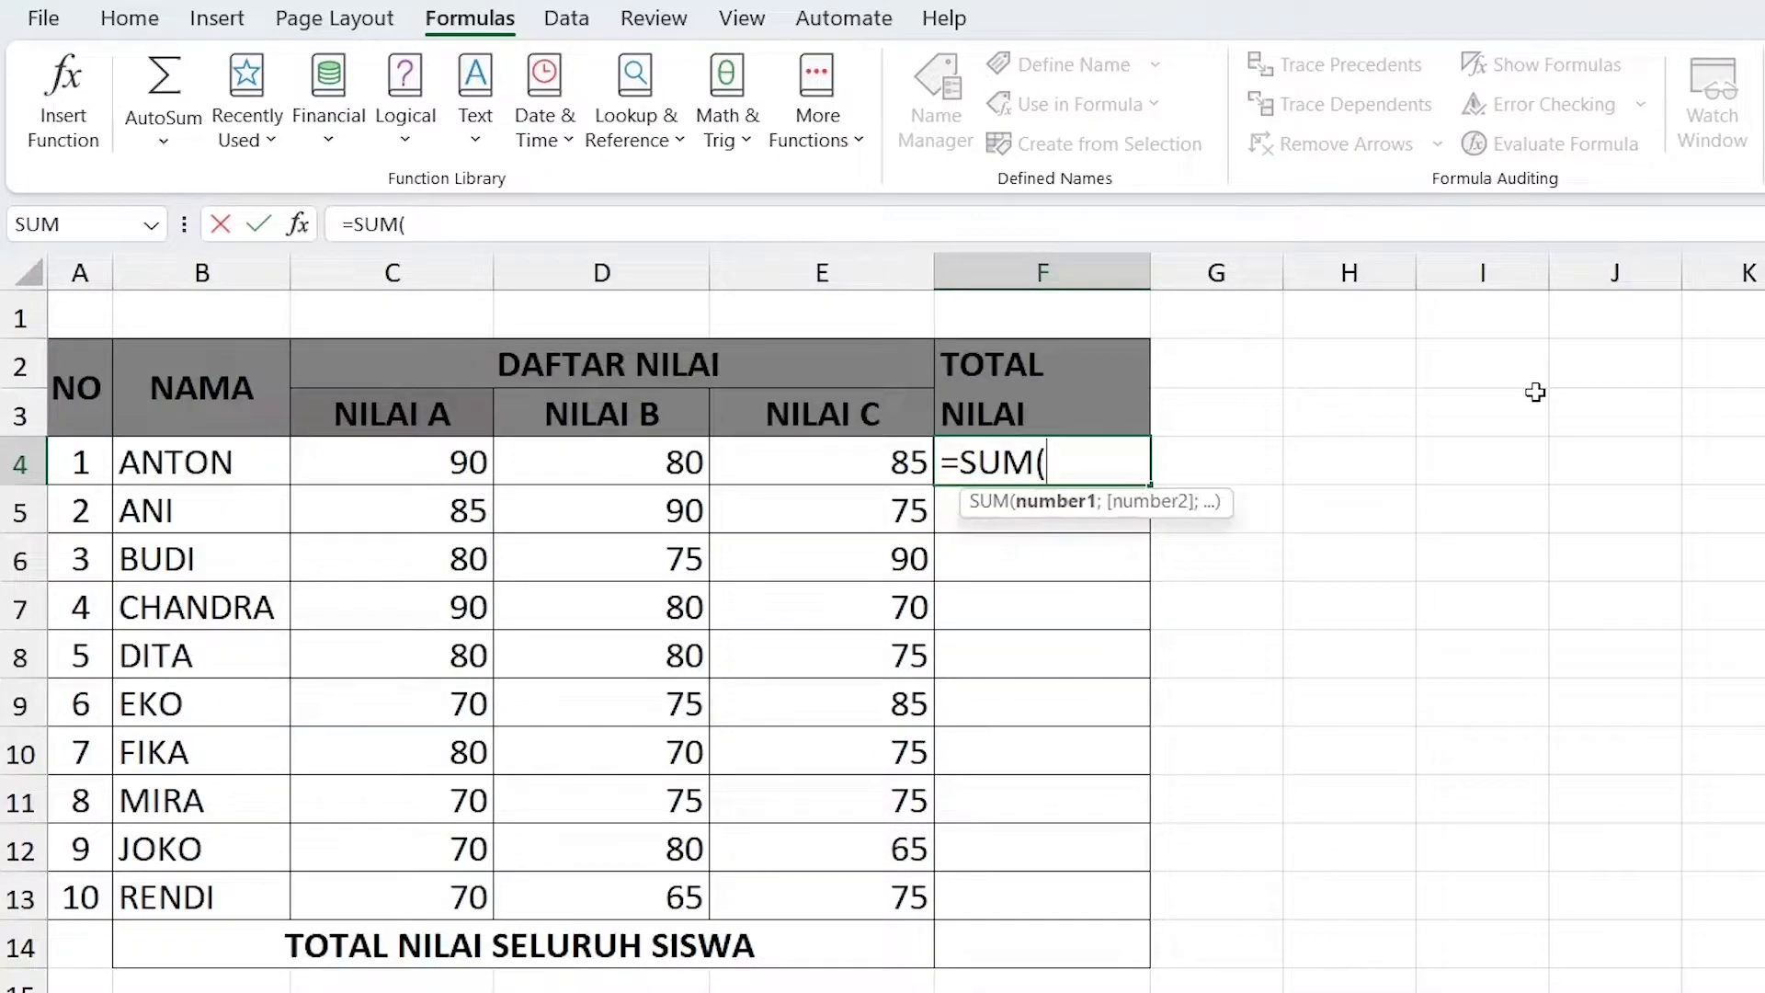
drag(395, 464, 792, 465)
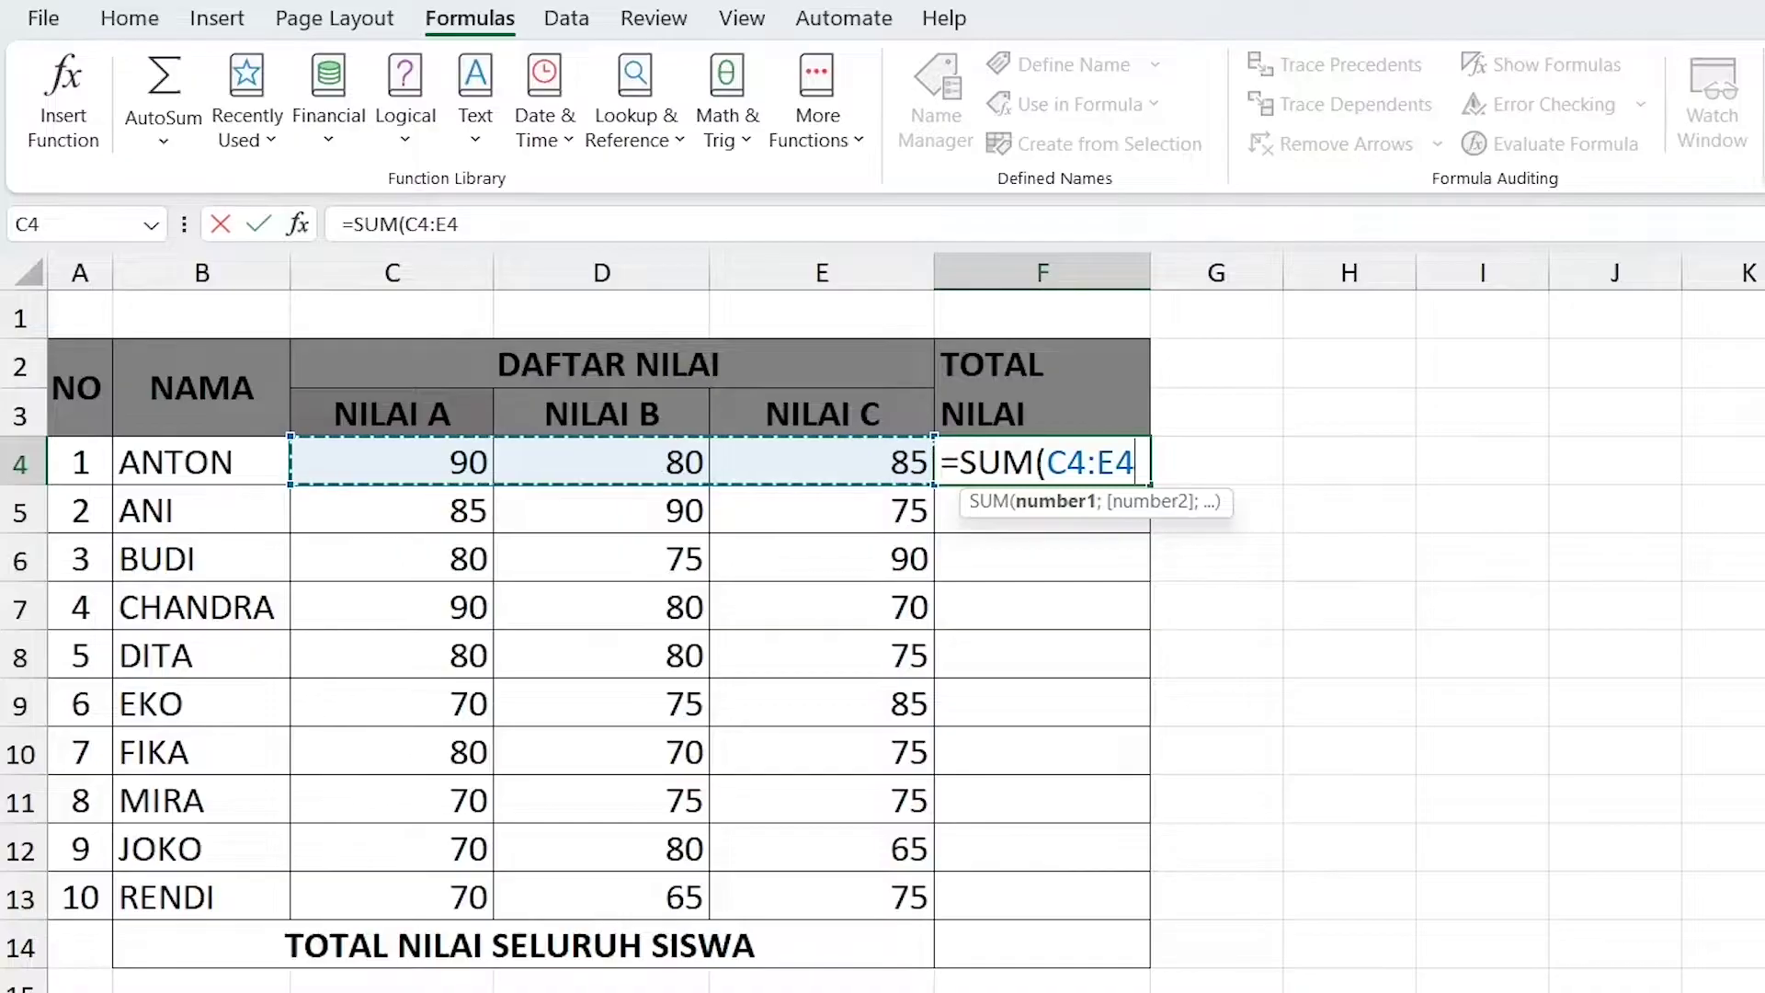
text())
key(Return)
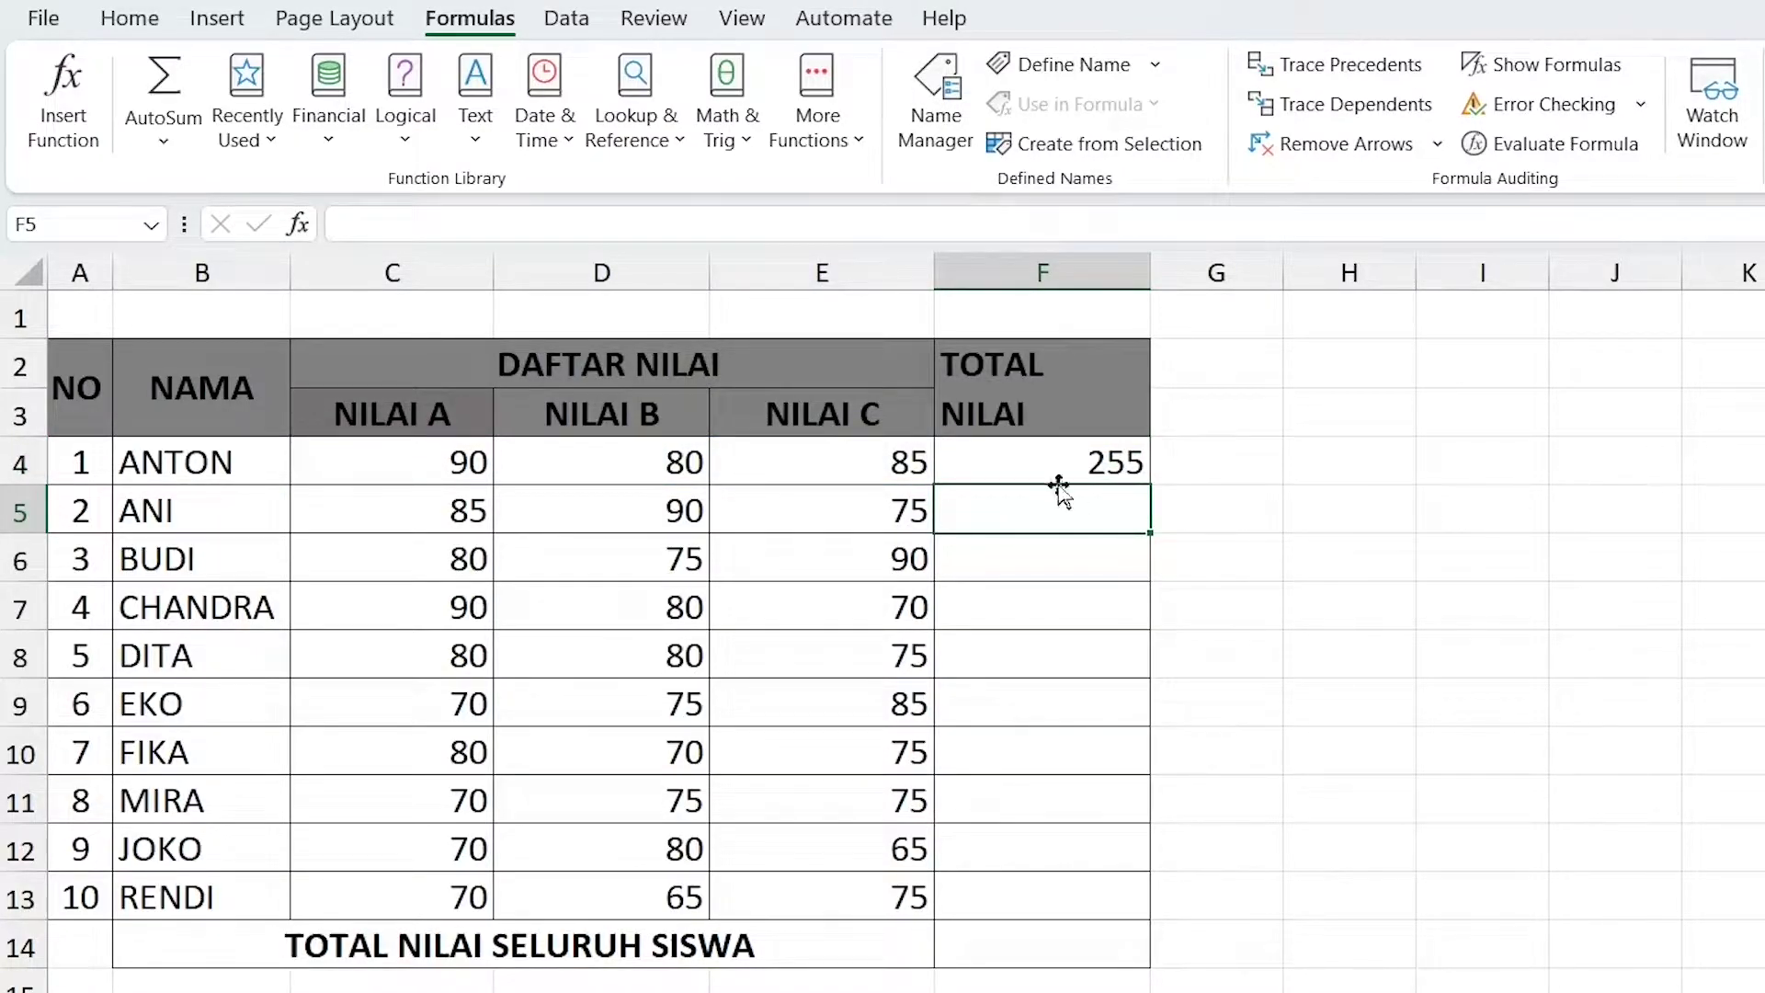
click(1067, 460)
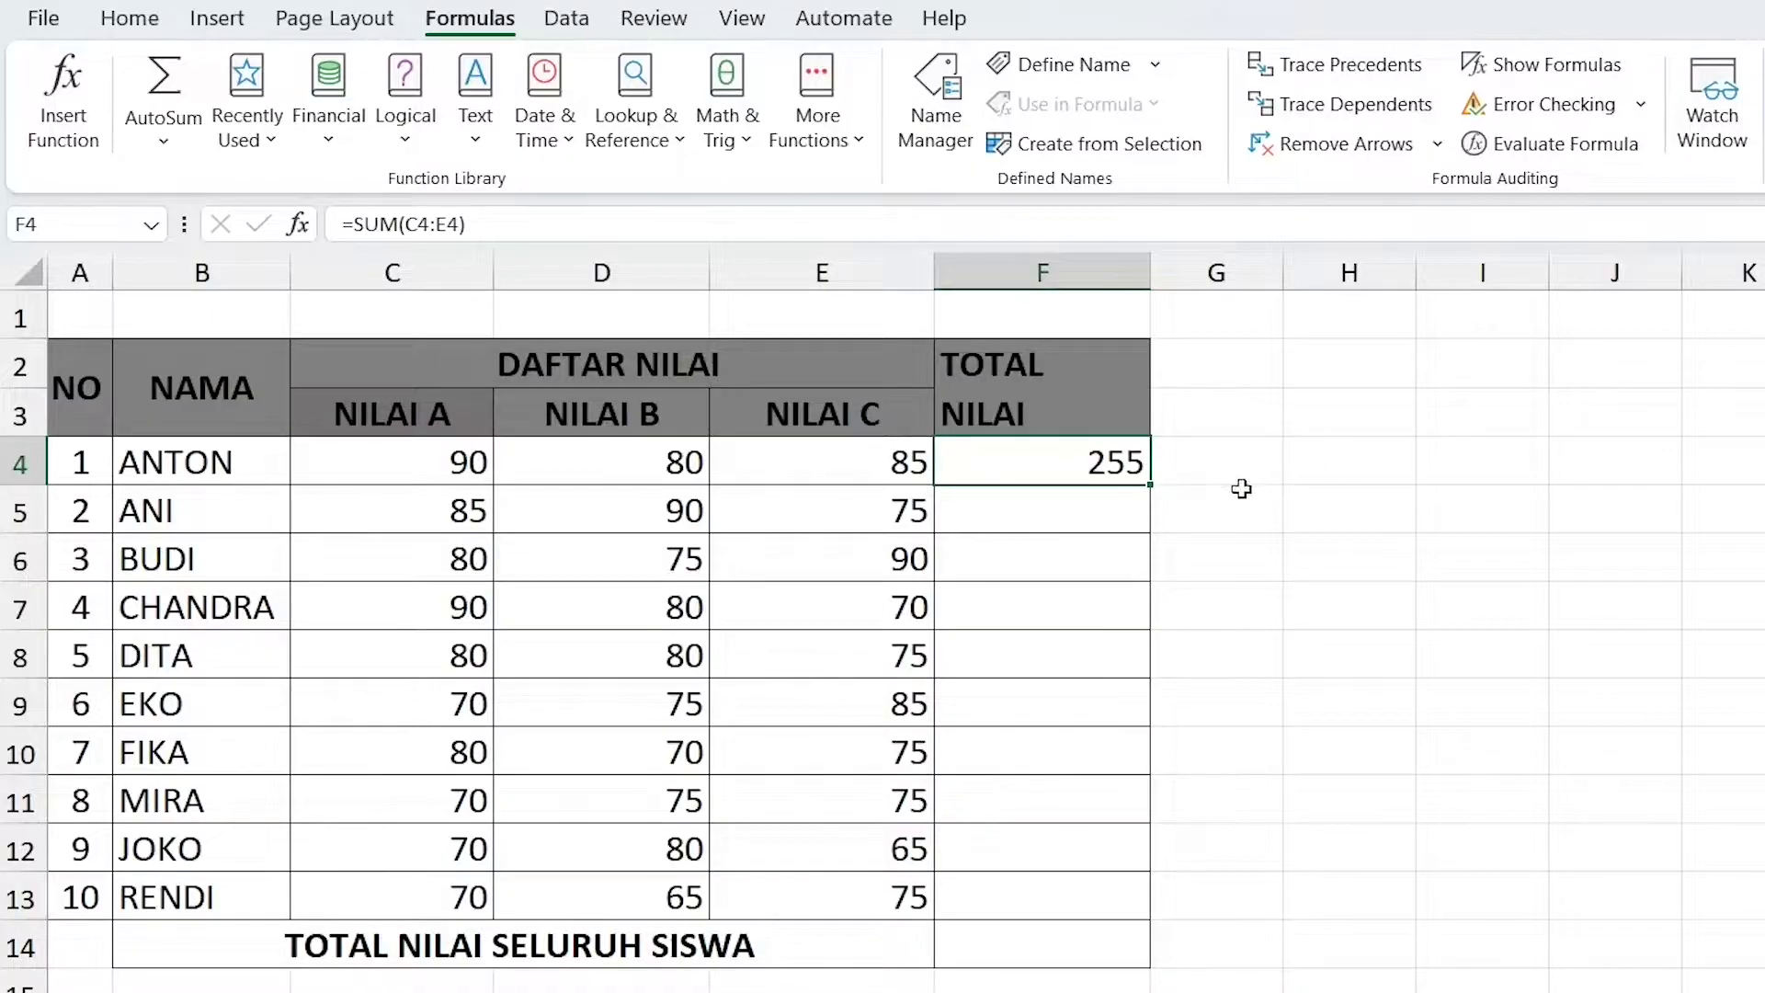
AutoFill F4's SUM formula down to F13 and verify F6 holds =SUM(C6:E6).
click(1024, 516)
click(1016, 464)
click(1111, 508)
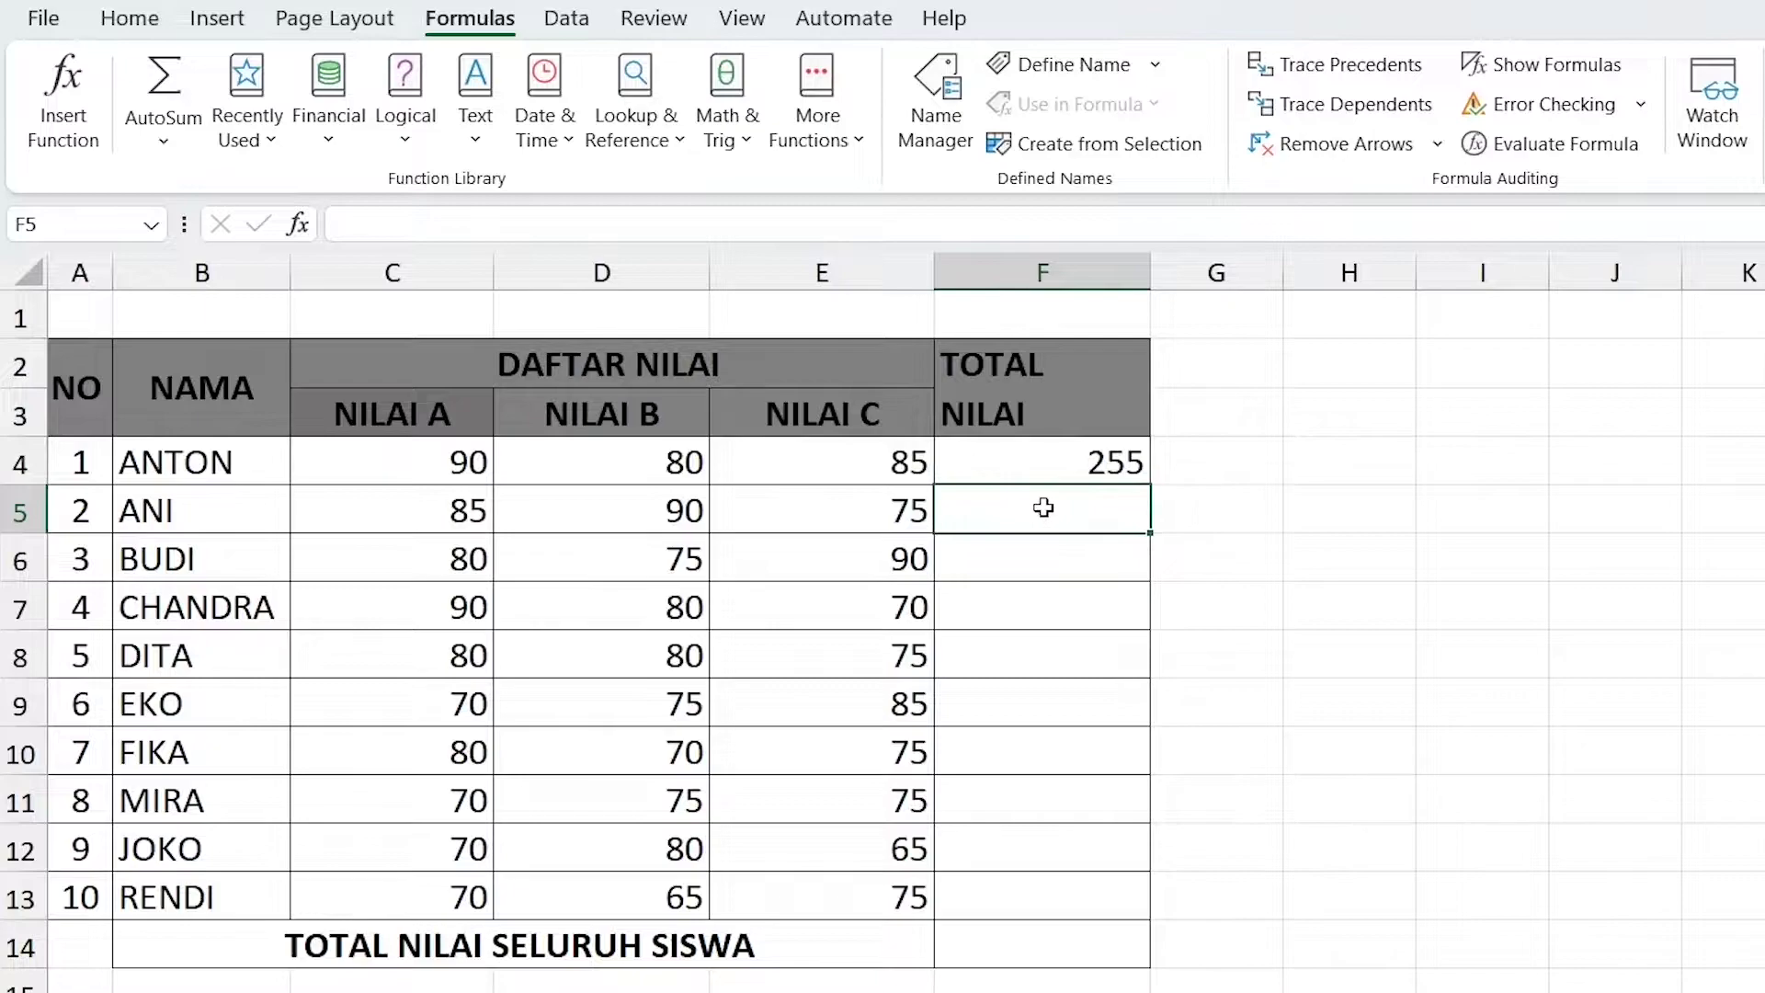
drag(1040, 508, 994, 909)
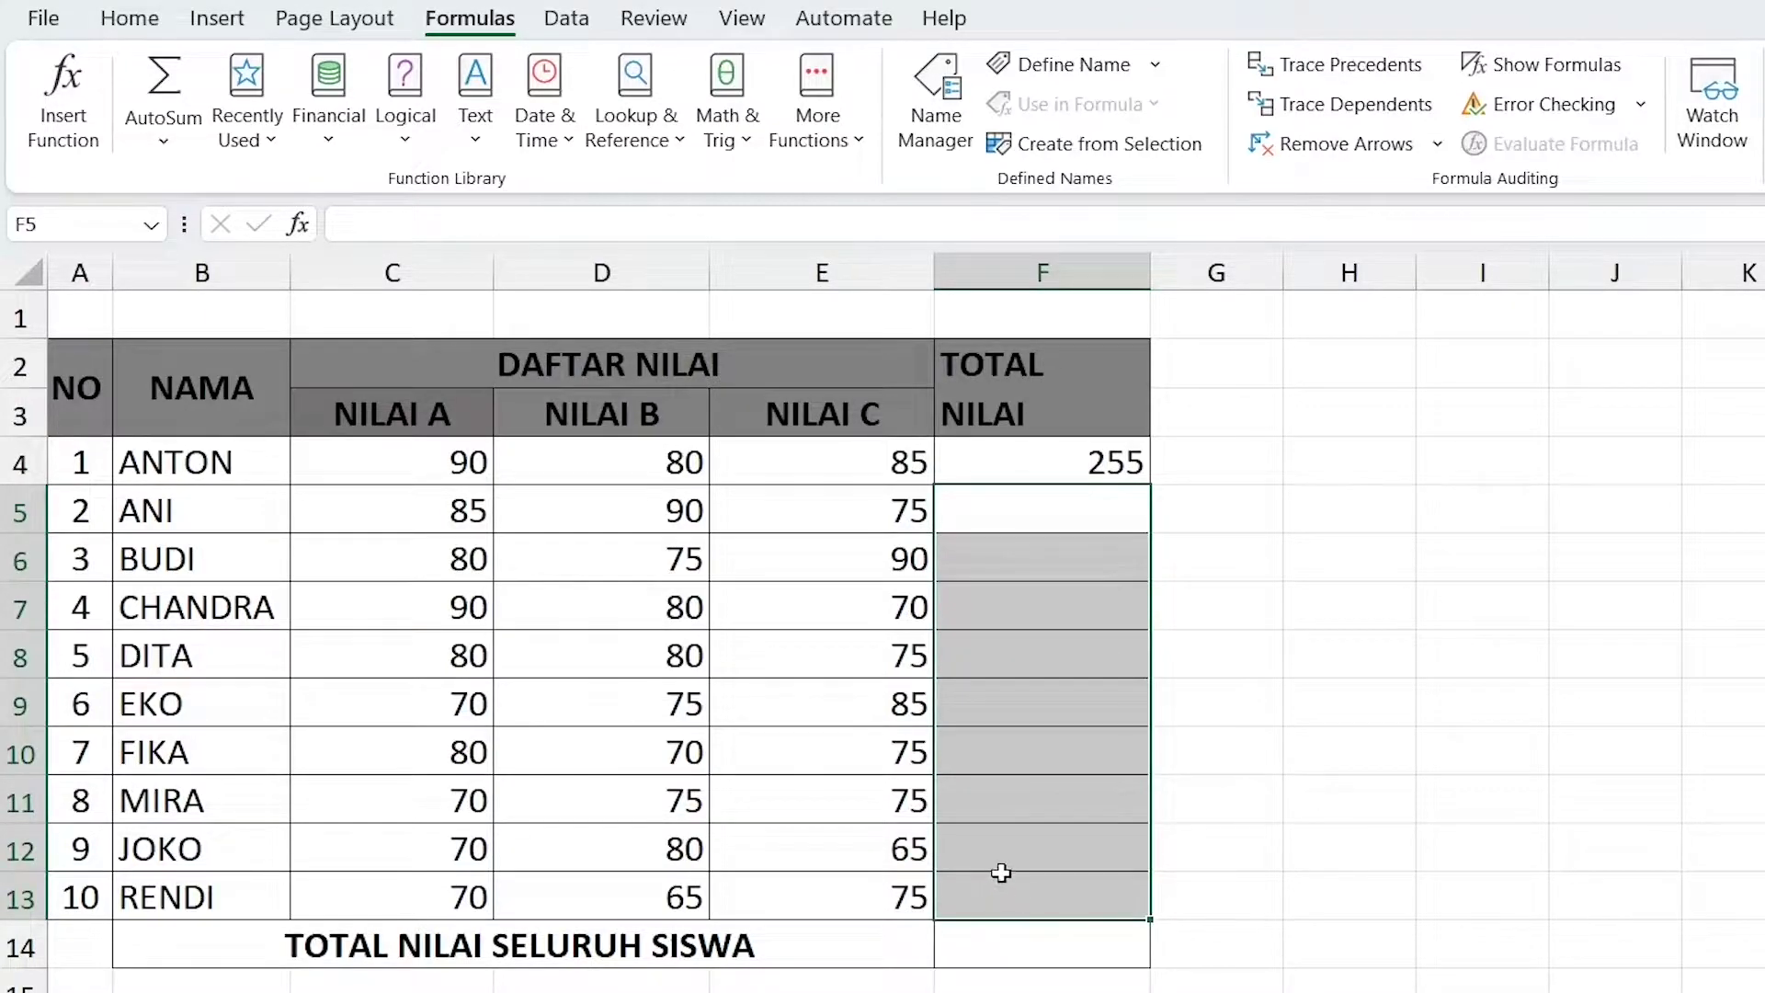
drag(20, 511, 47, 888)
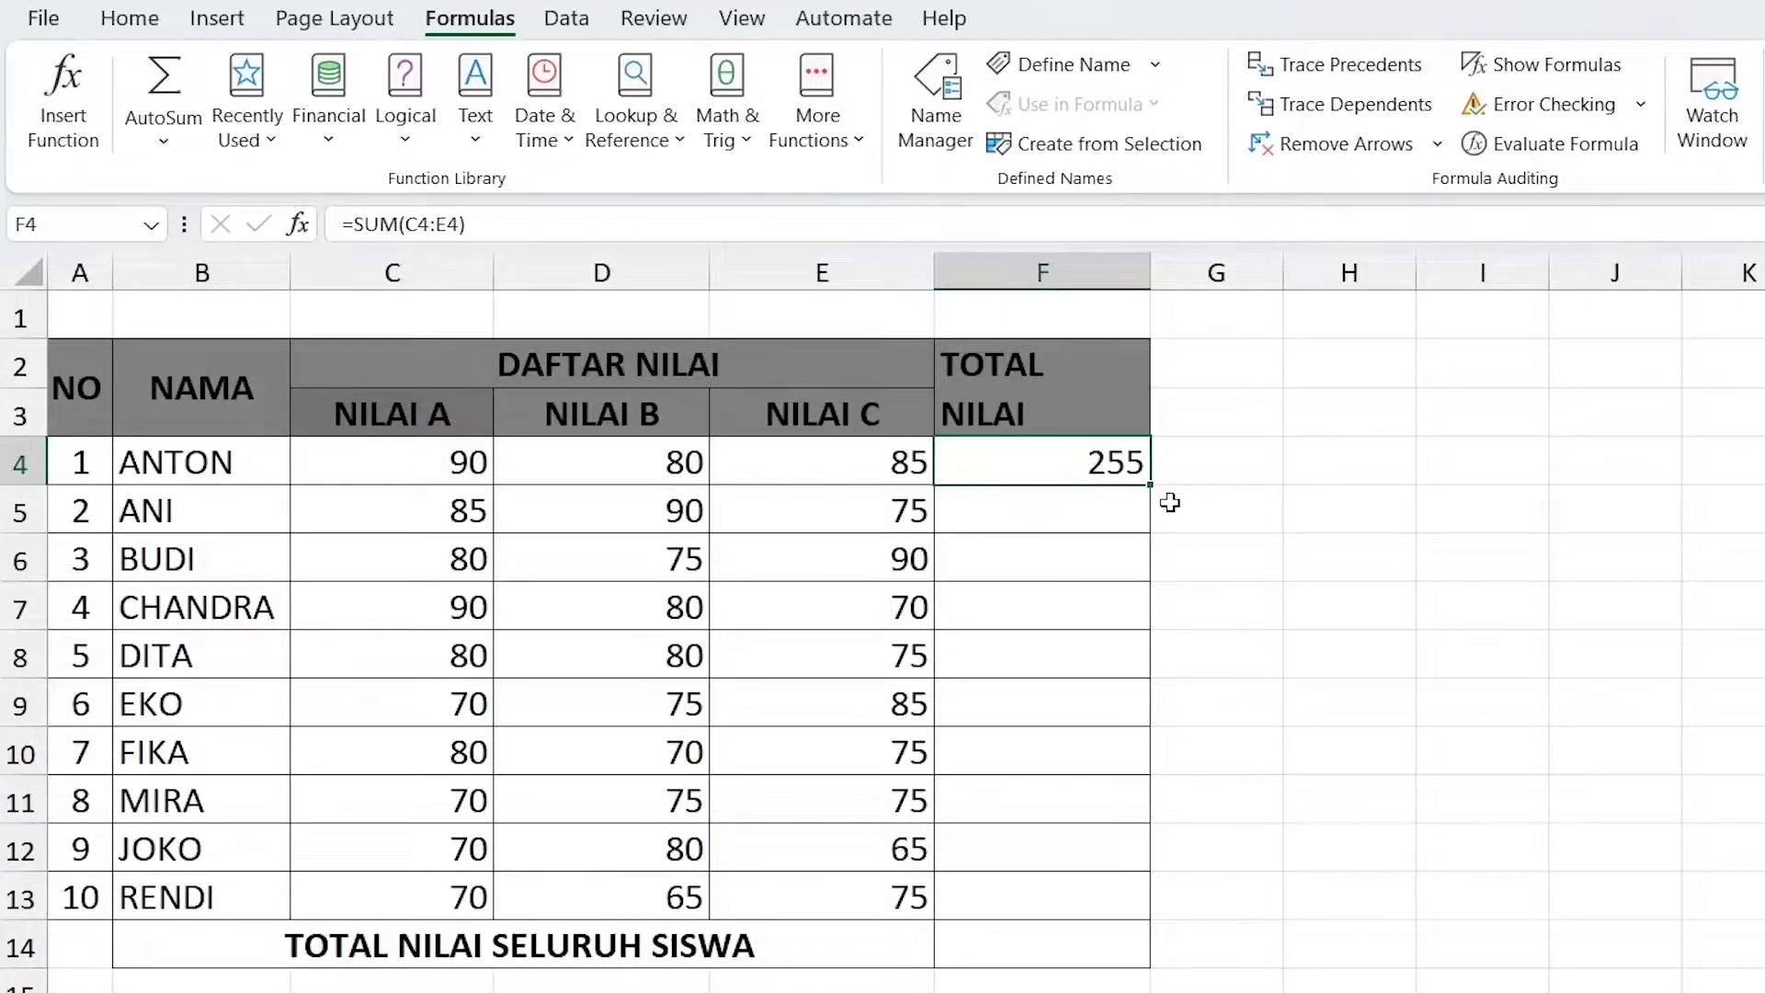
drag(1147, 486, 1160, 919)
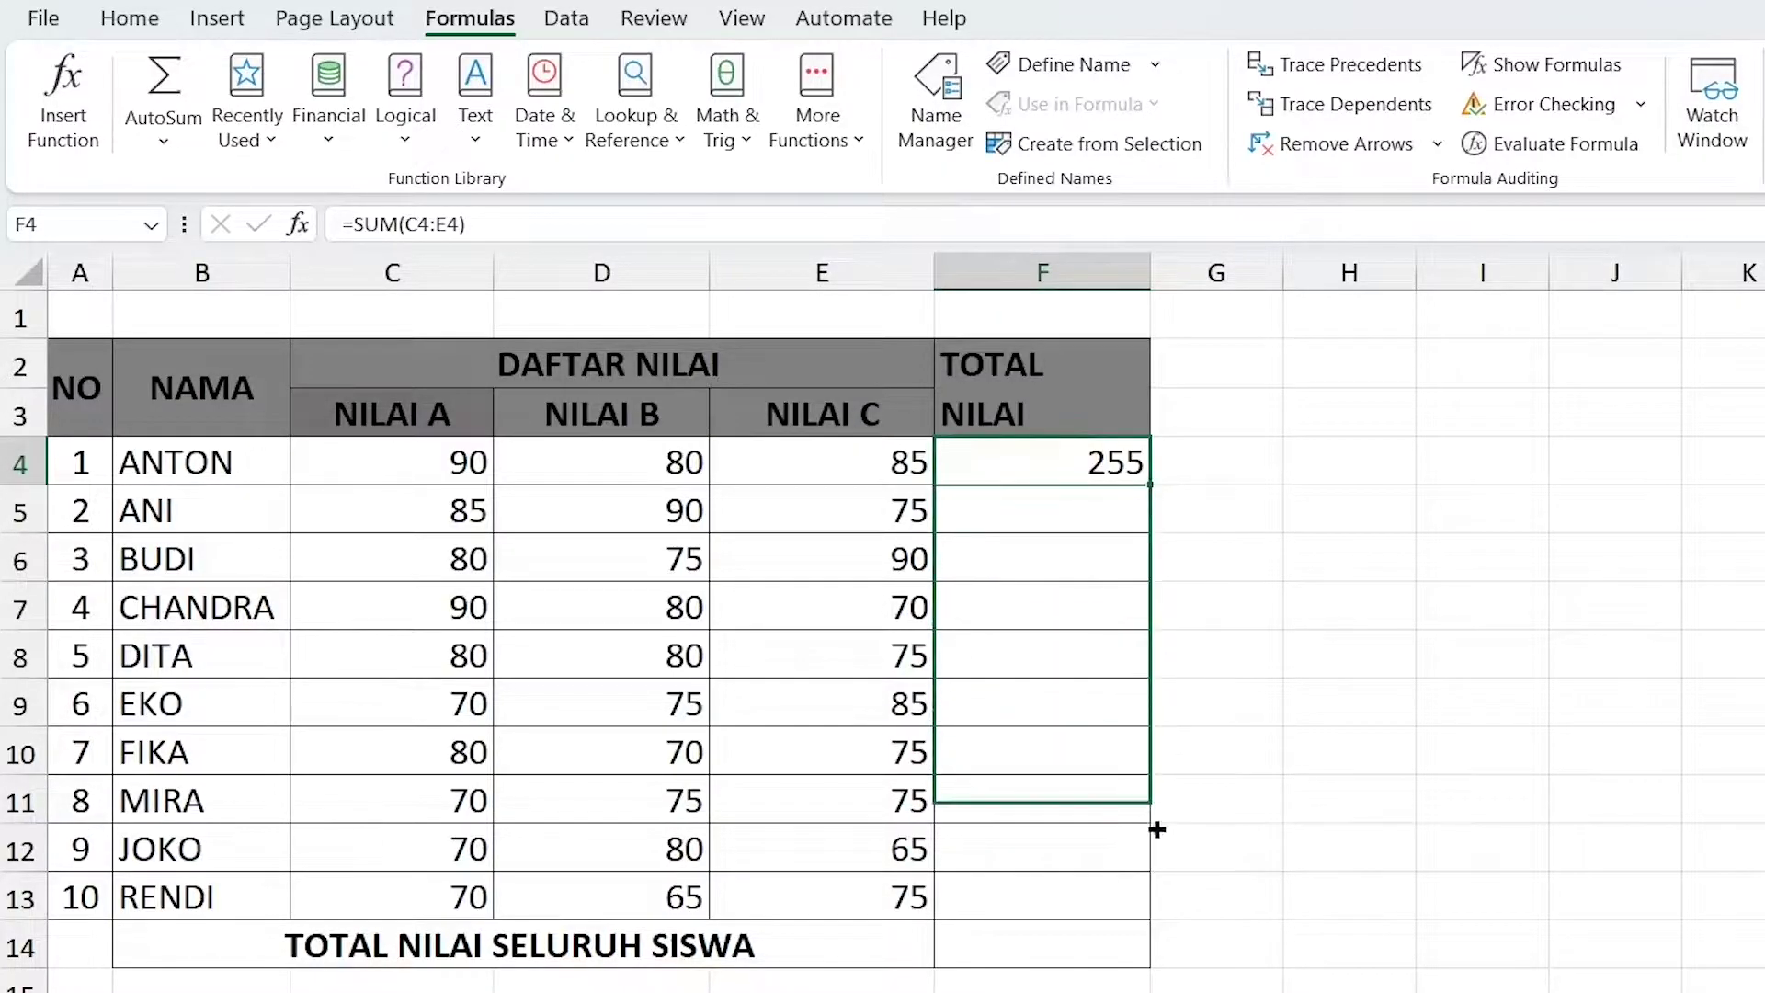
click(1008, 497)
click(1016, 567)
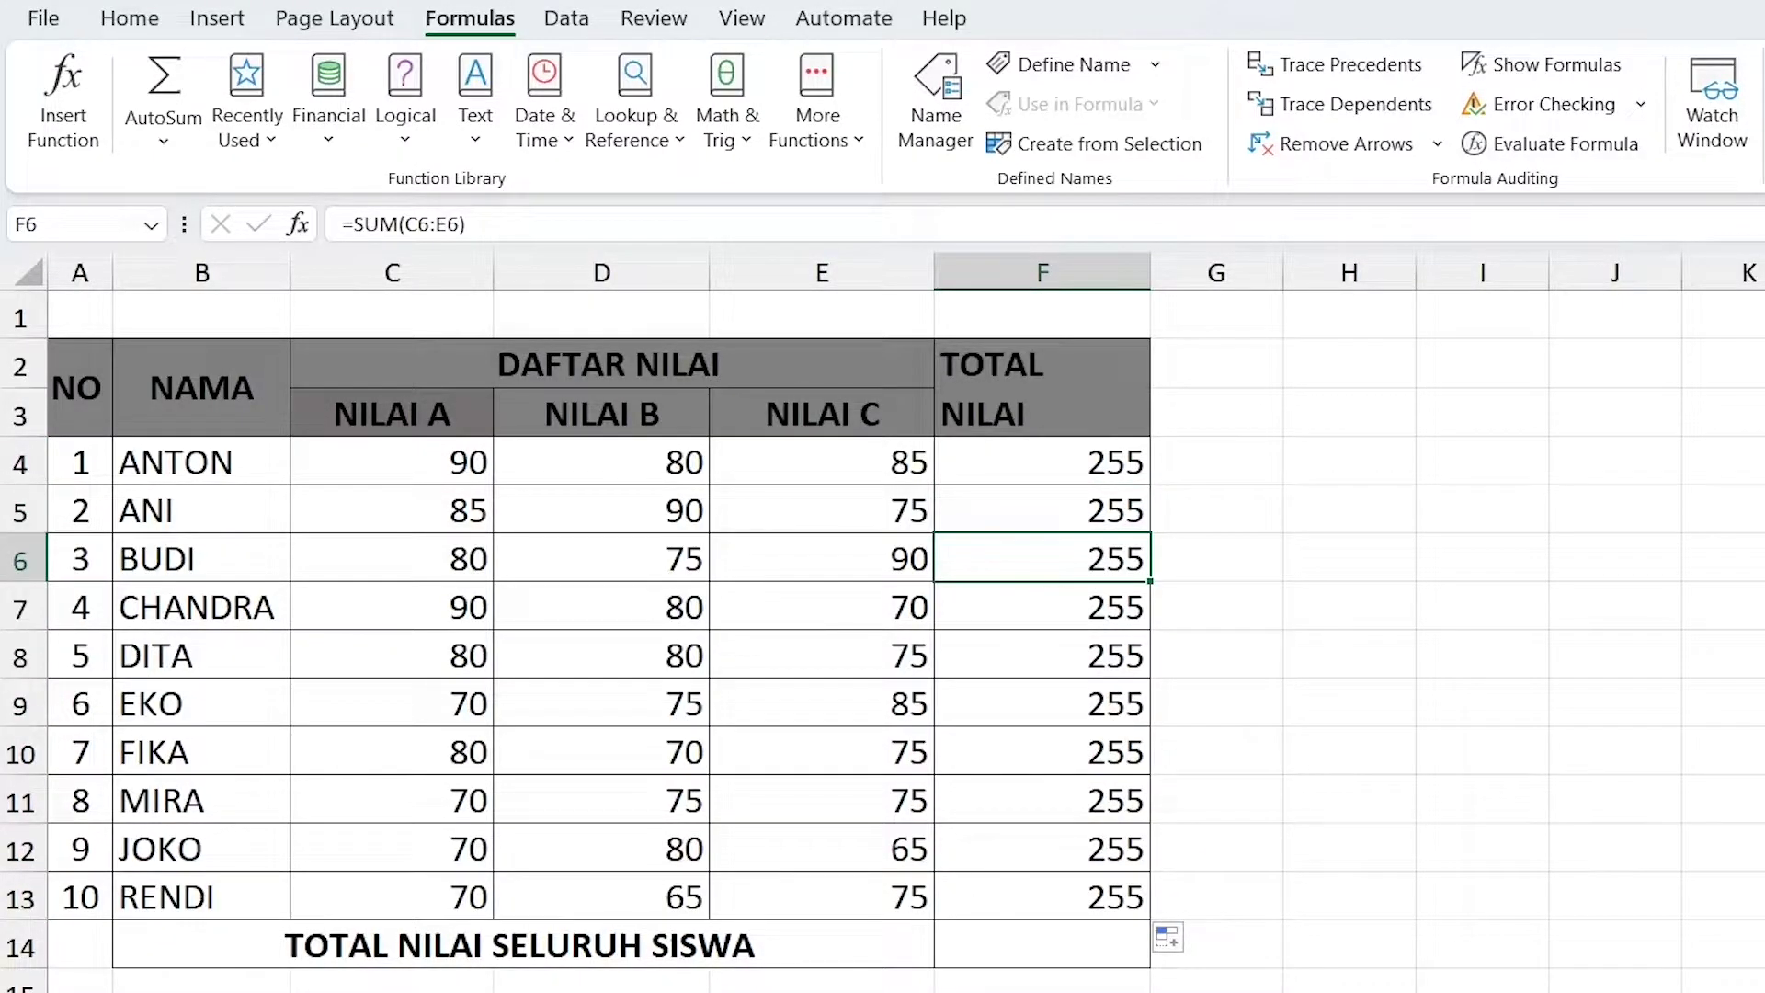
click(1017, 494)
click(1027, 457)
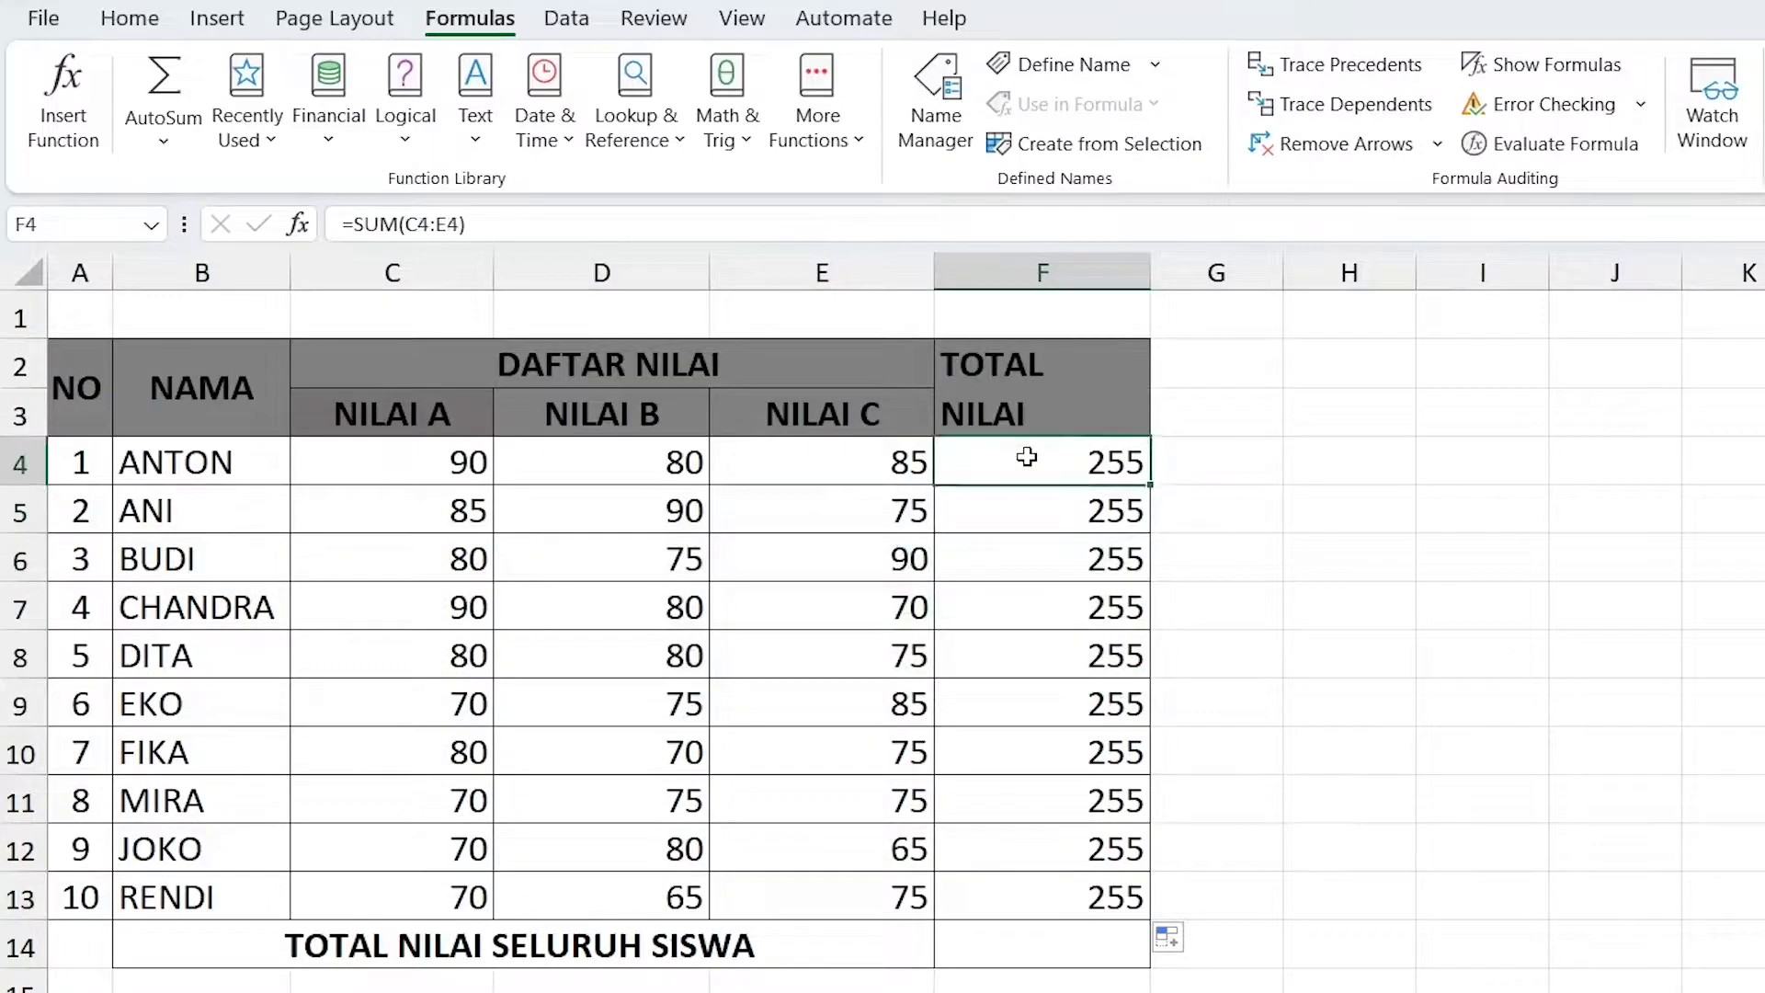
click(1009, 505)
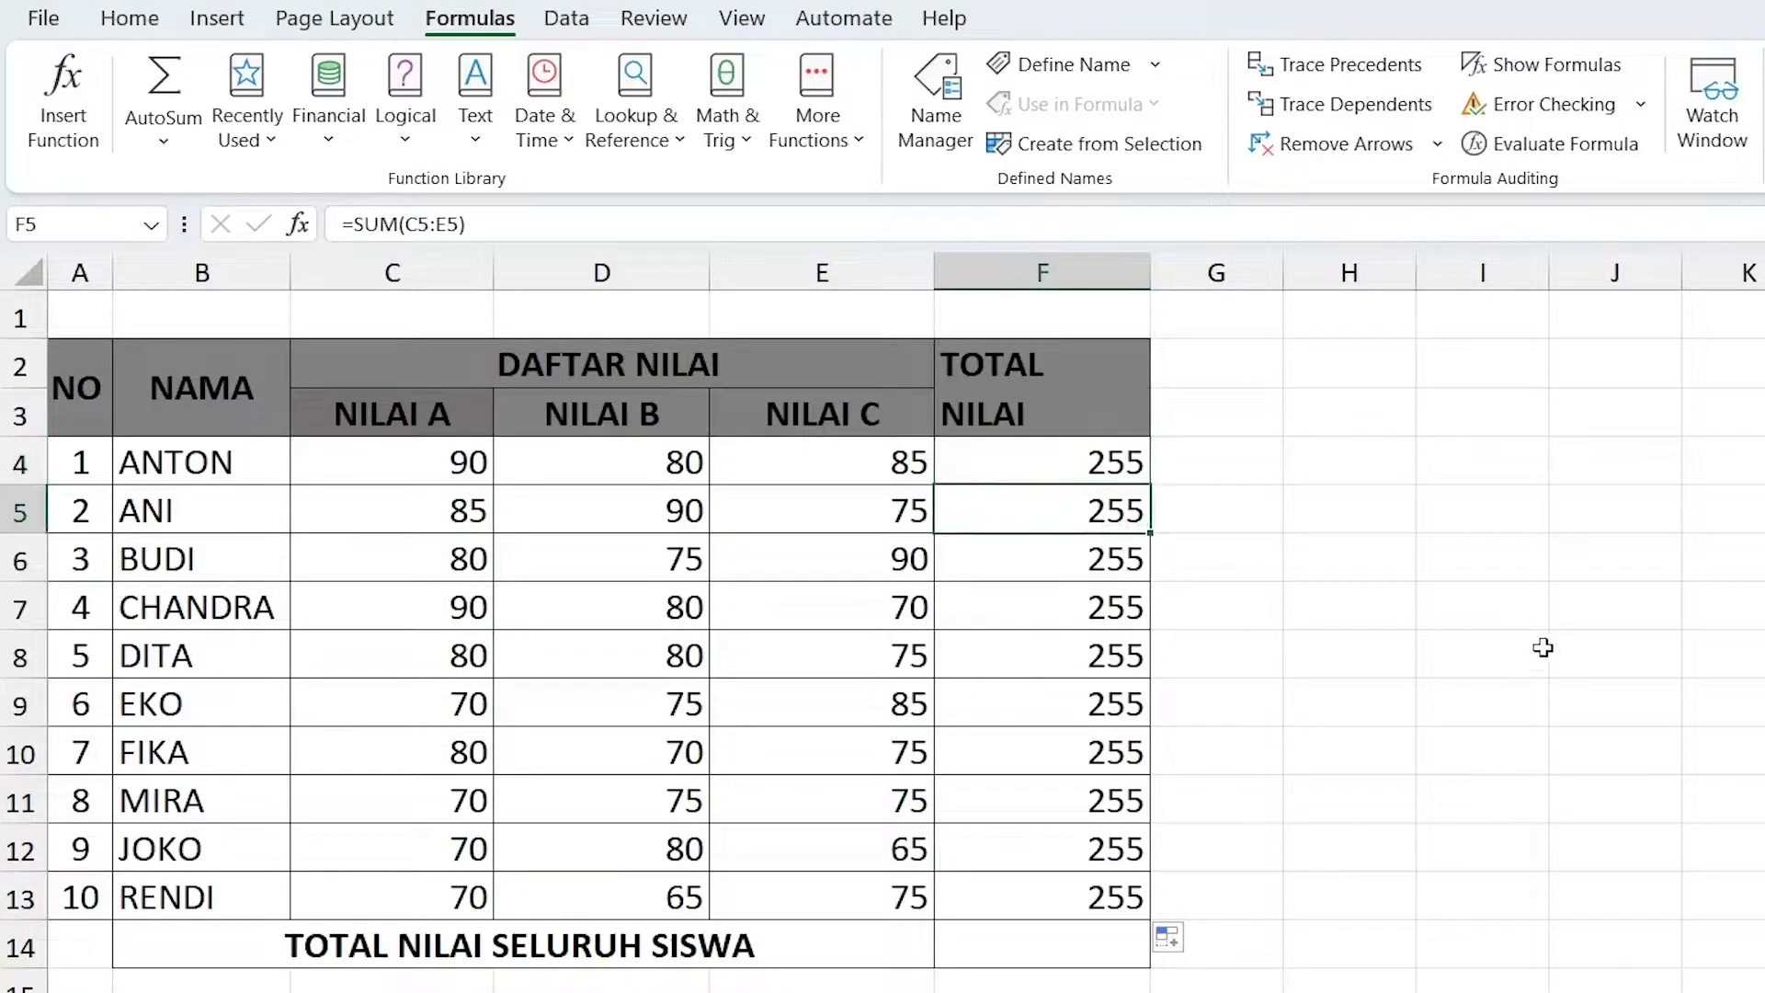
click(1042, 648)
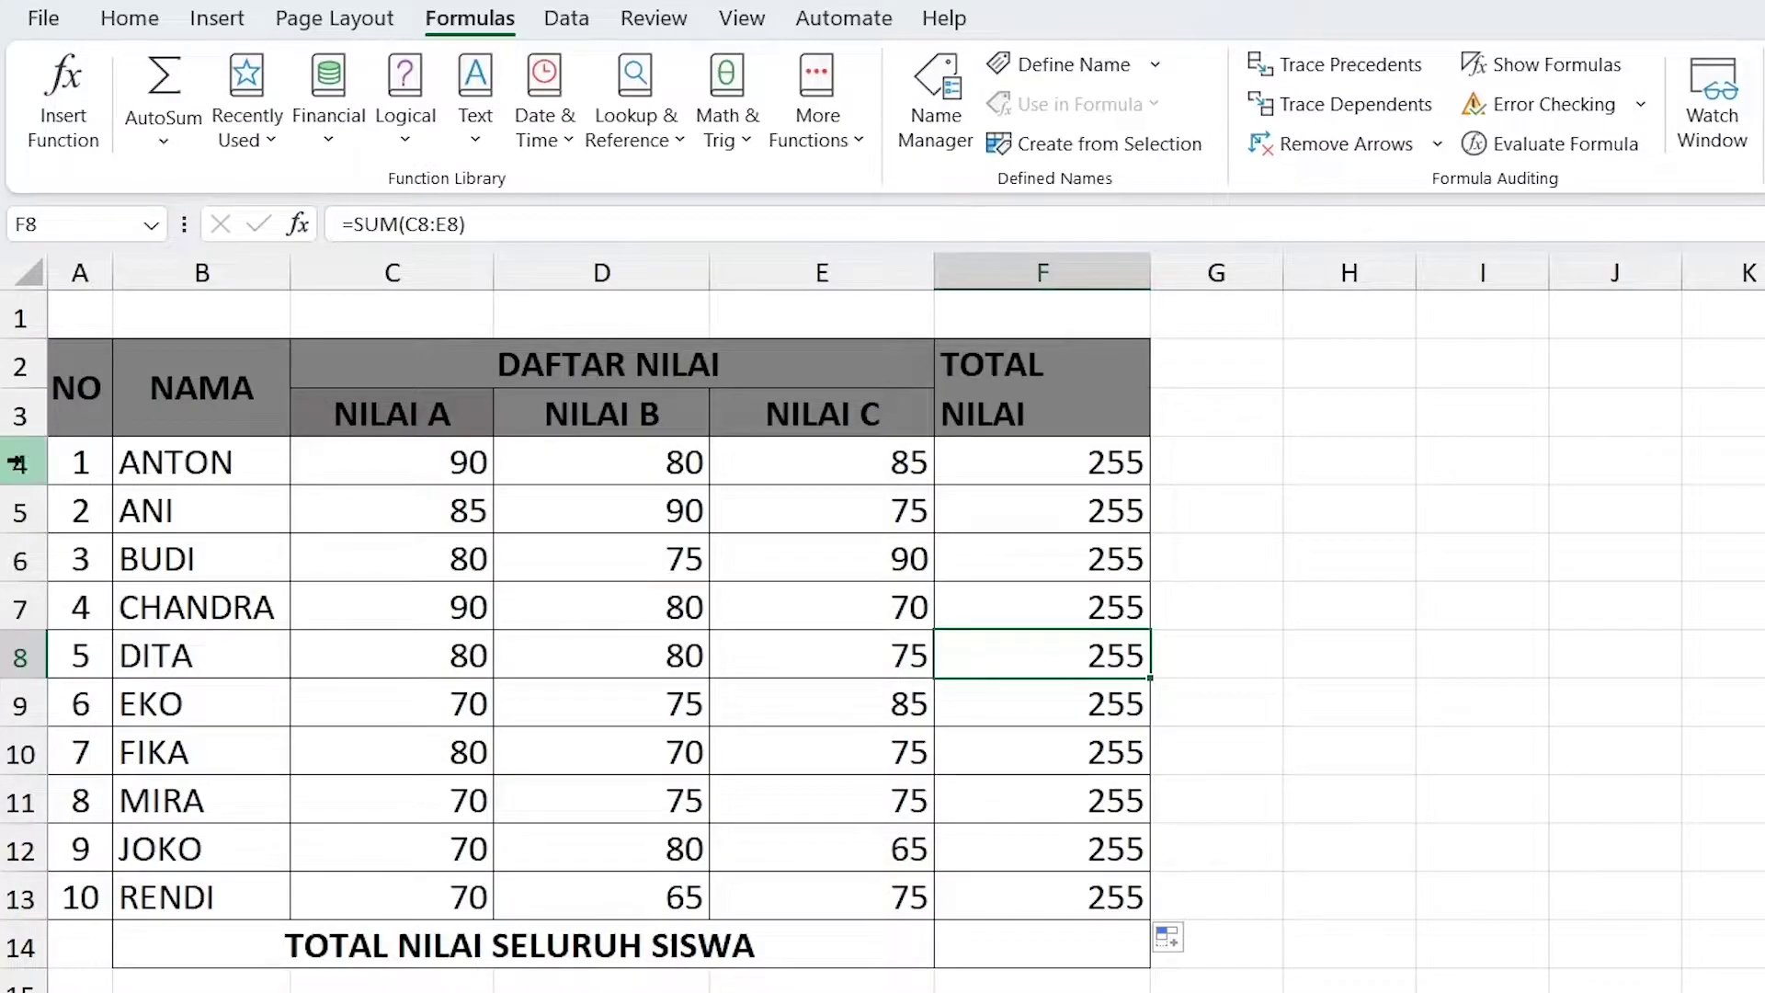
click(1042, 469)
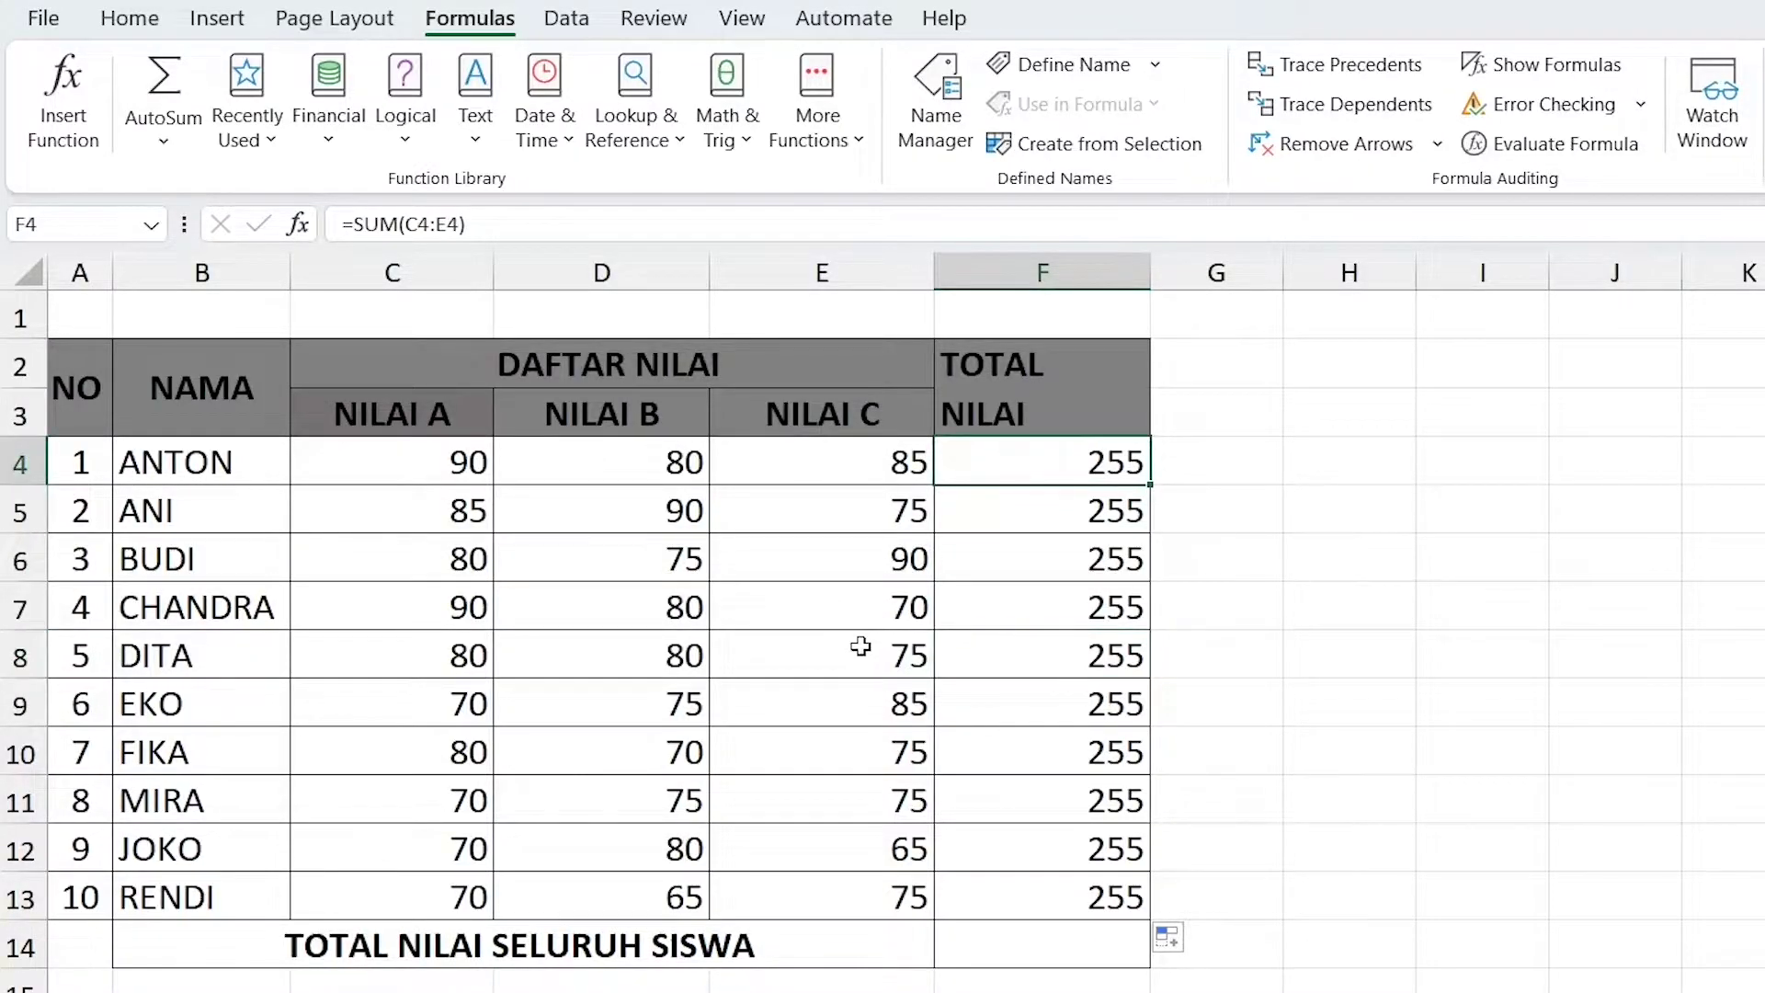
click(772, 453)
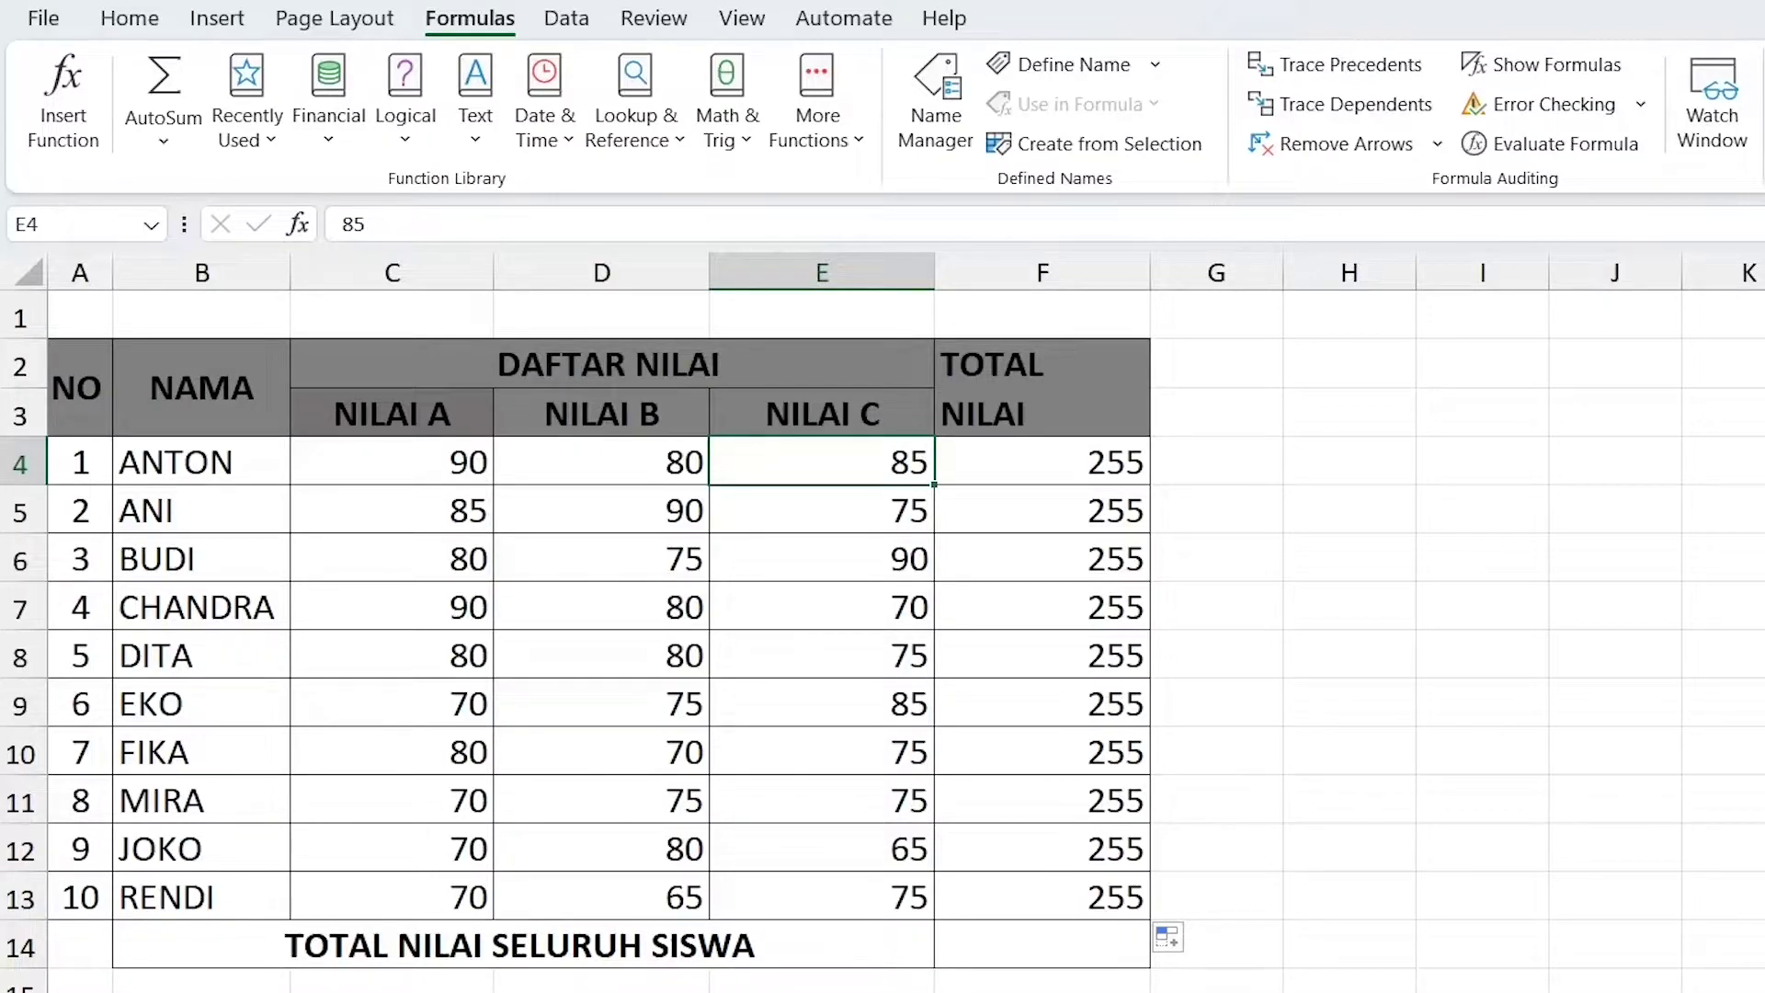
click(1046, 451)
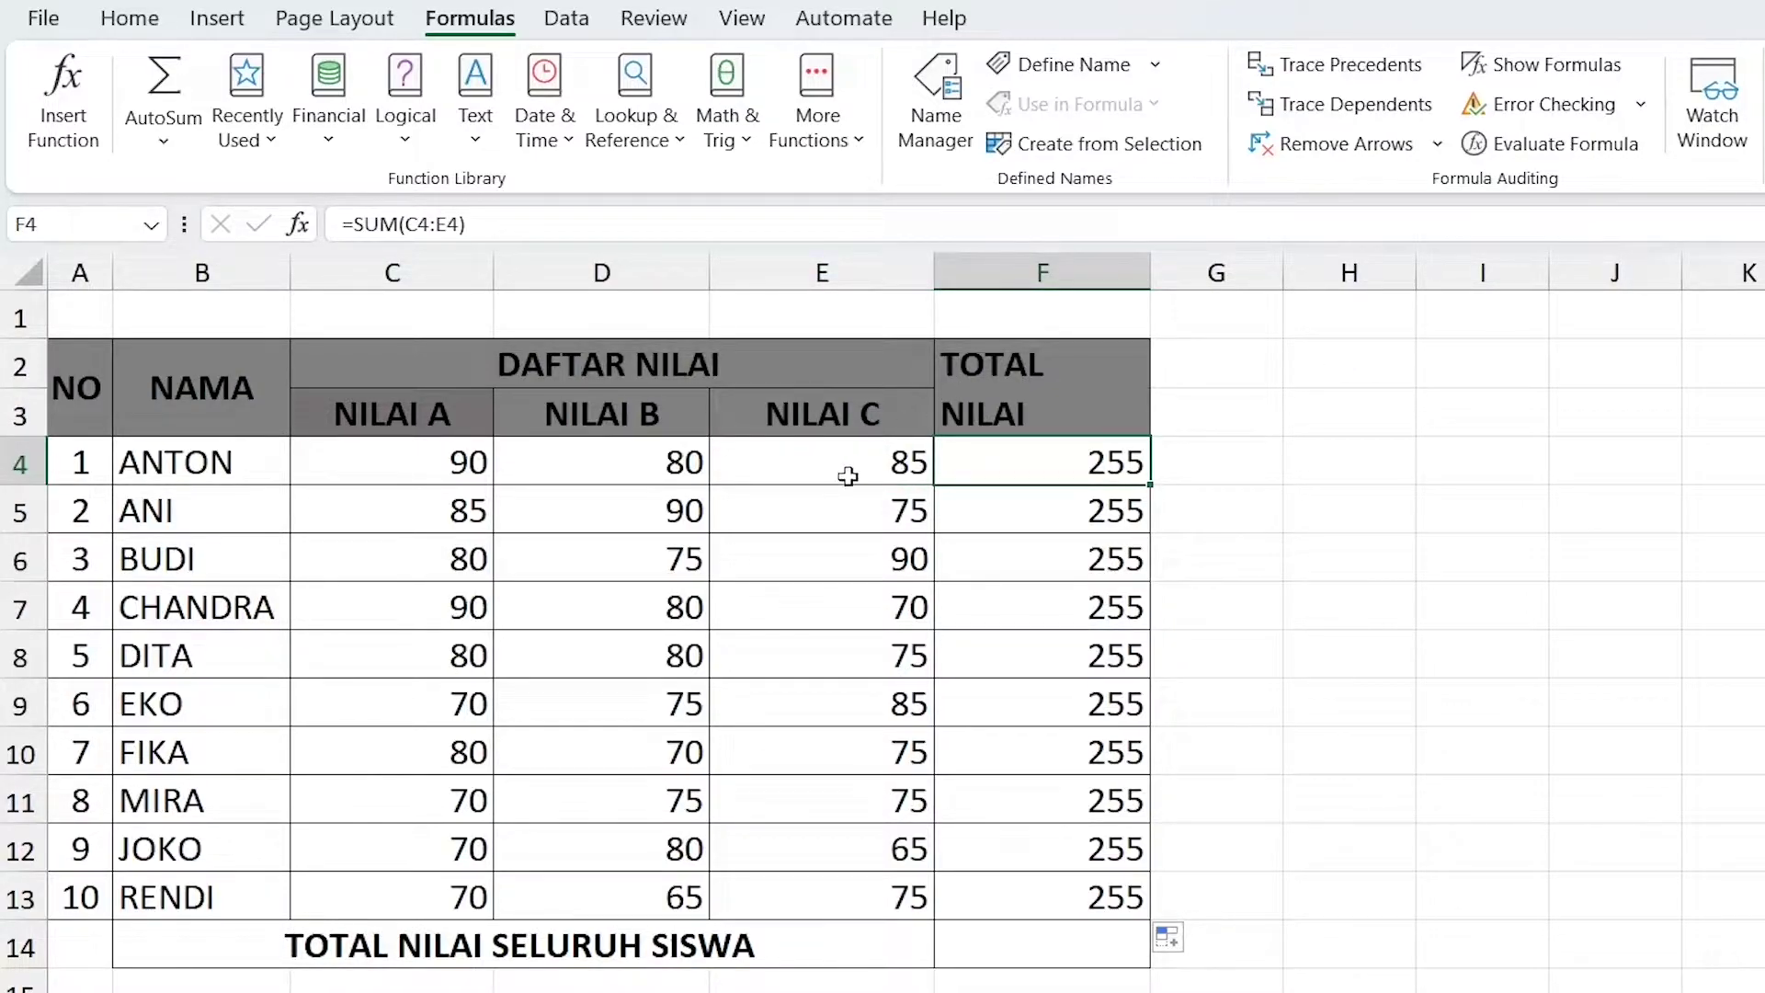
Change the first student's NILAI C score in E4 from 85 to 90.
click(834, 442)
text(9)
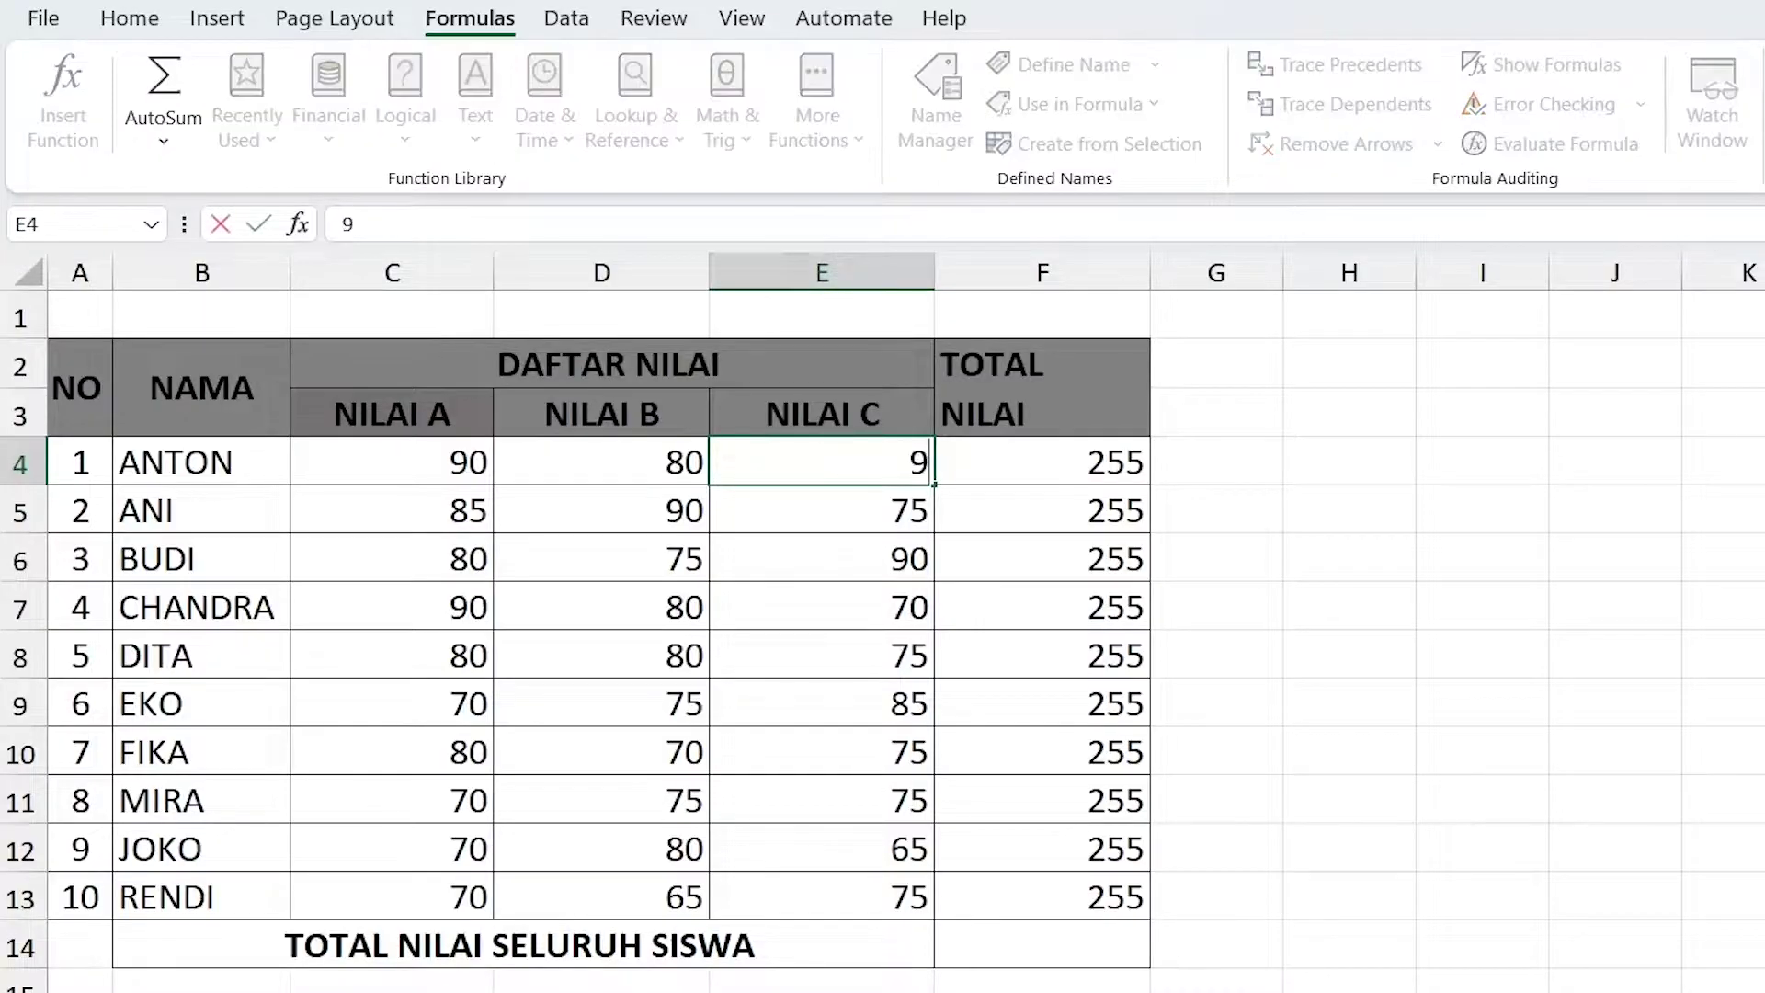
text(0)
key(Return)
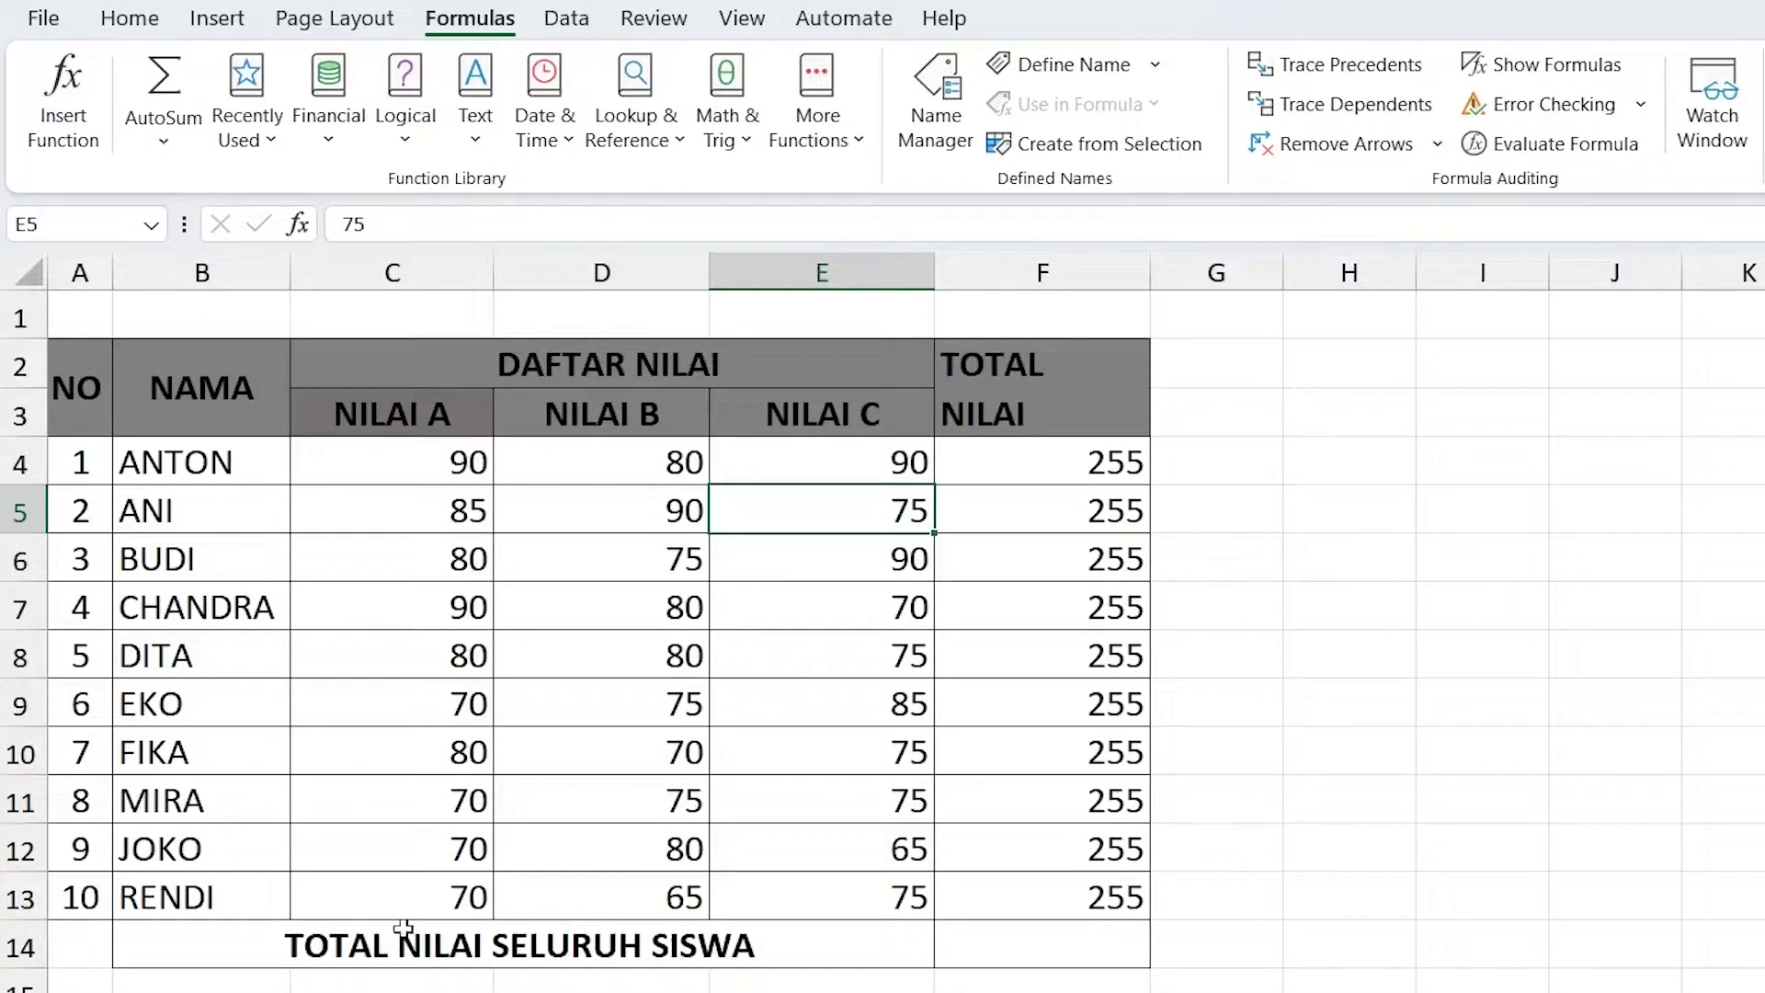
Select the totals F4:F13 to confirm they all still read 255.
click(1047, 462)
click(1255, 461)
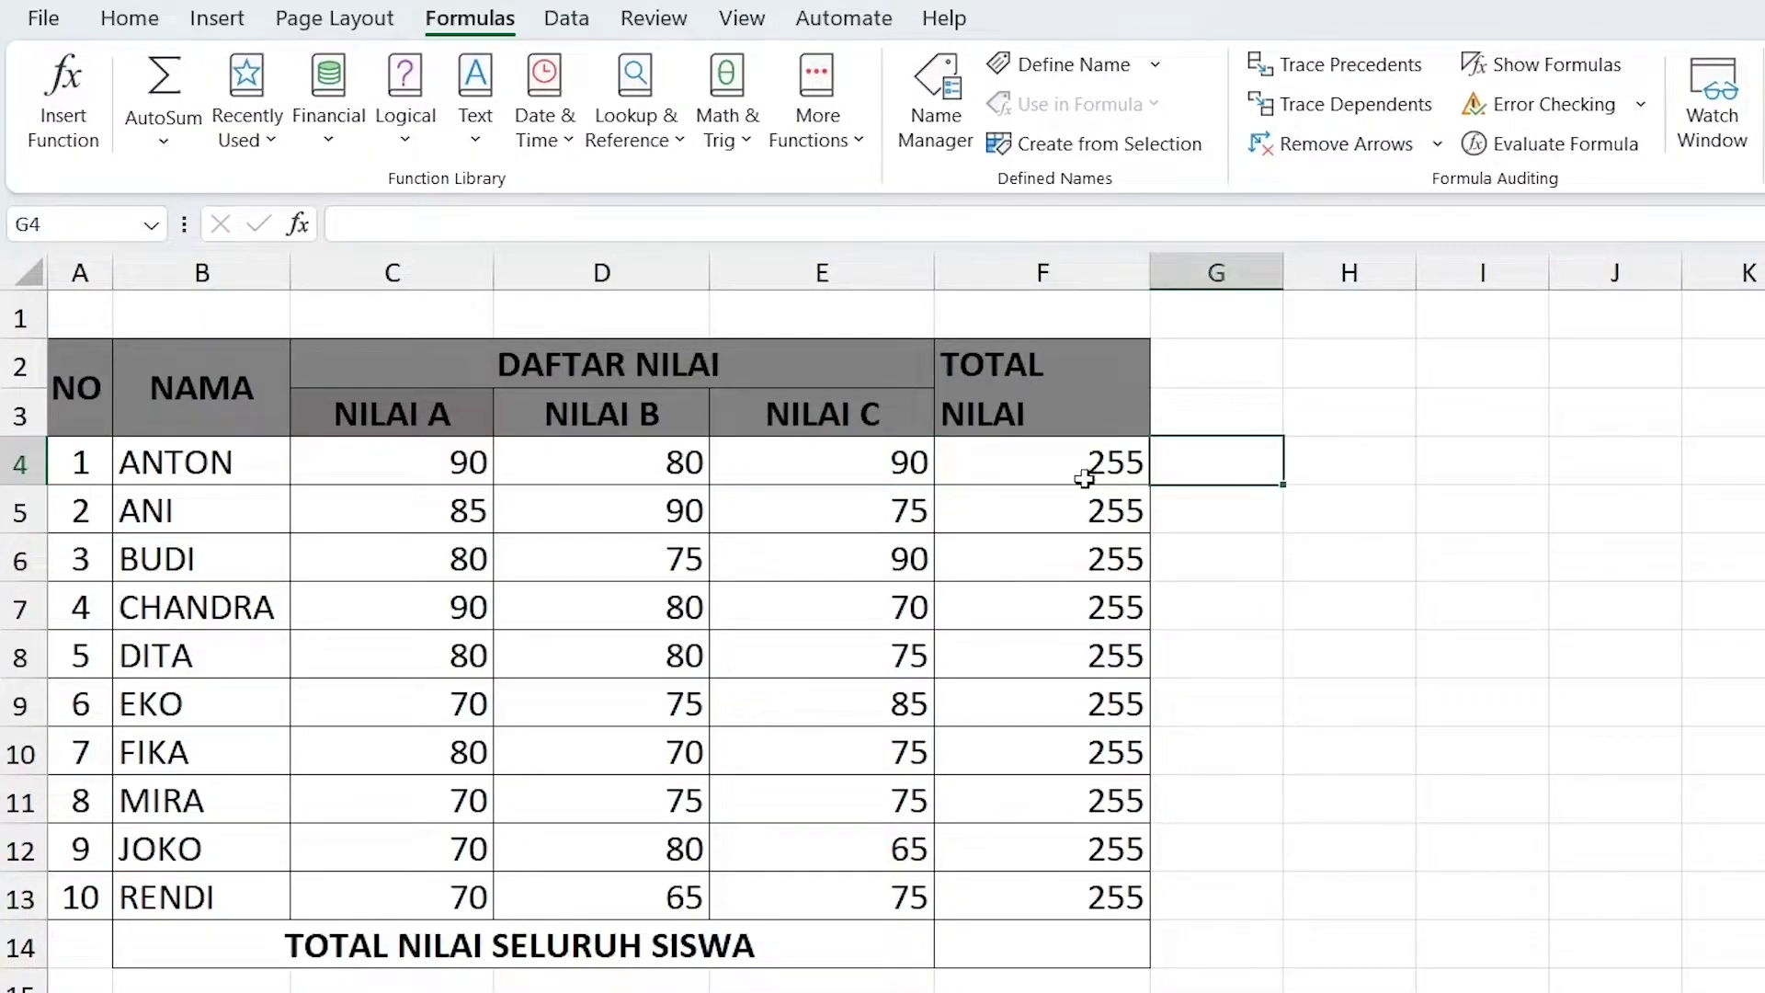
drag(1048, 468, 1016, 910)
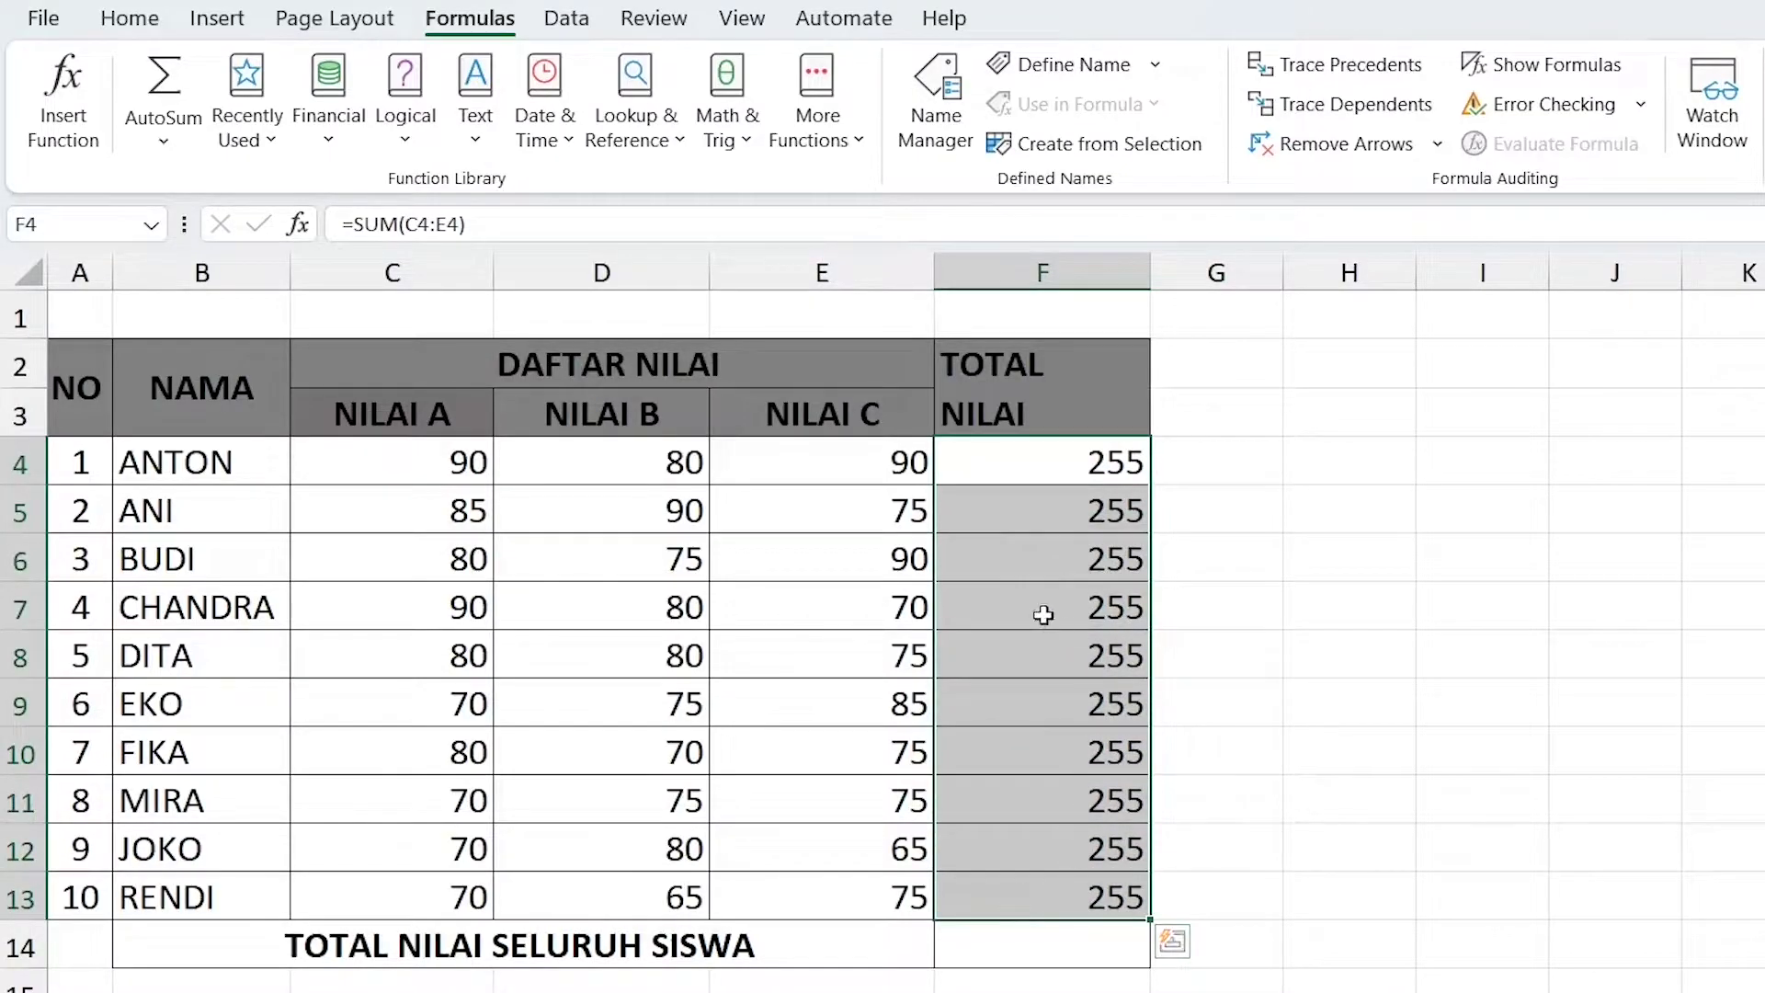
drag(1005, 511, 1037, 905)
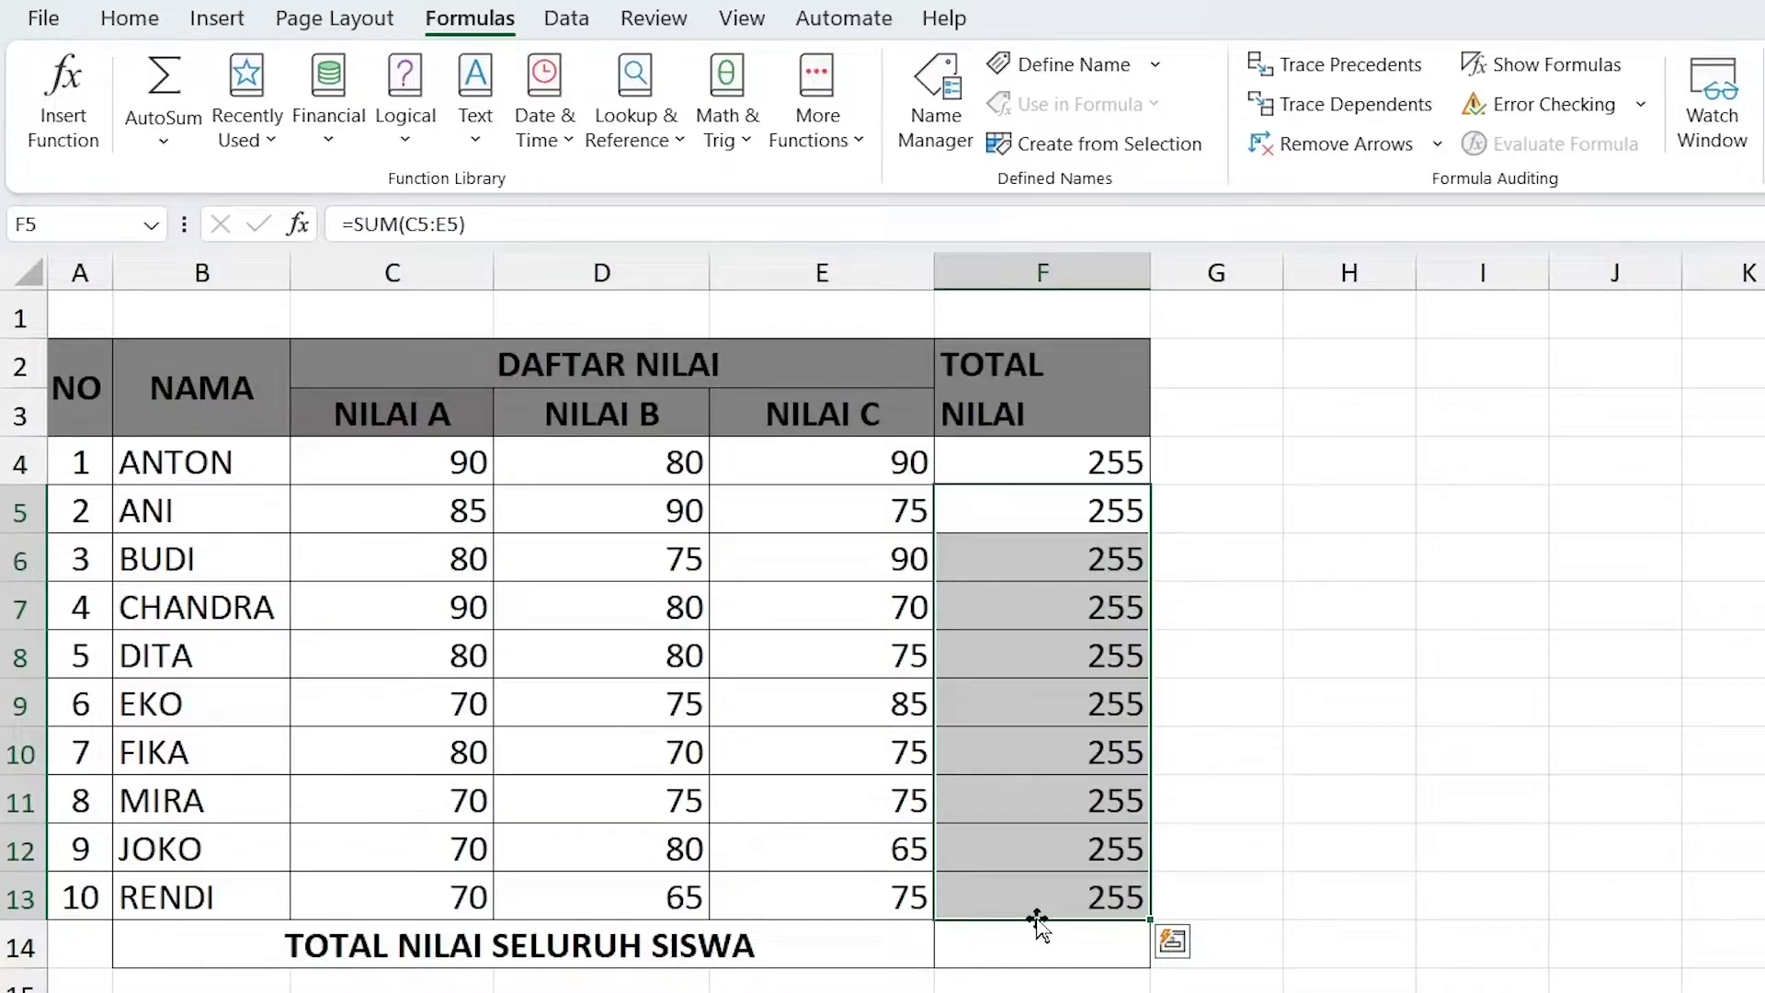
click(1057, 460)
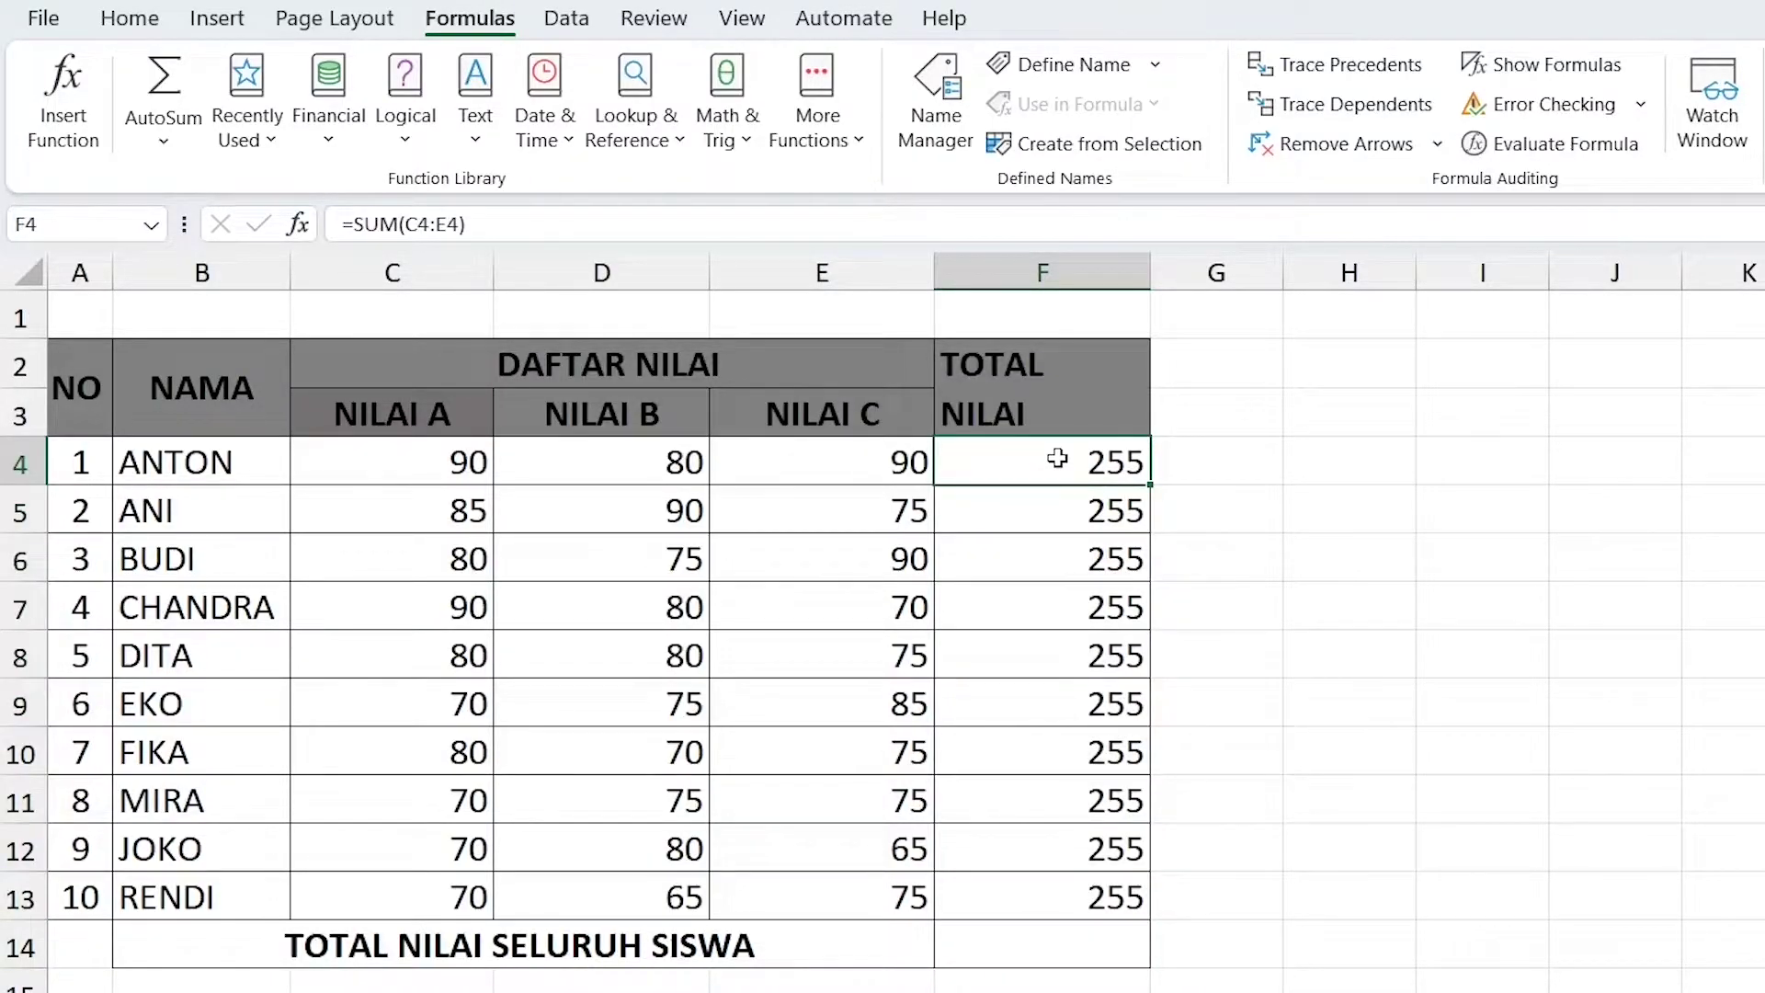
Open the Formulas page of Excel Options, showing Workbook Calculation set to Manual.
click(37, 18)
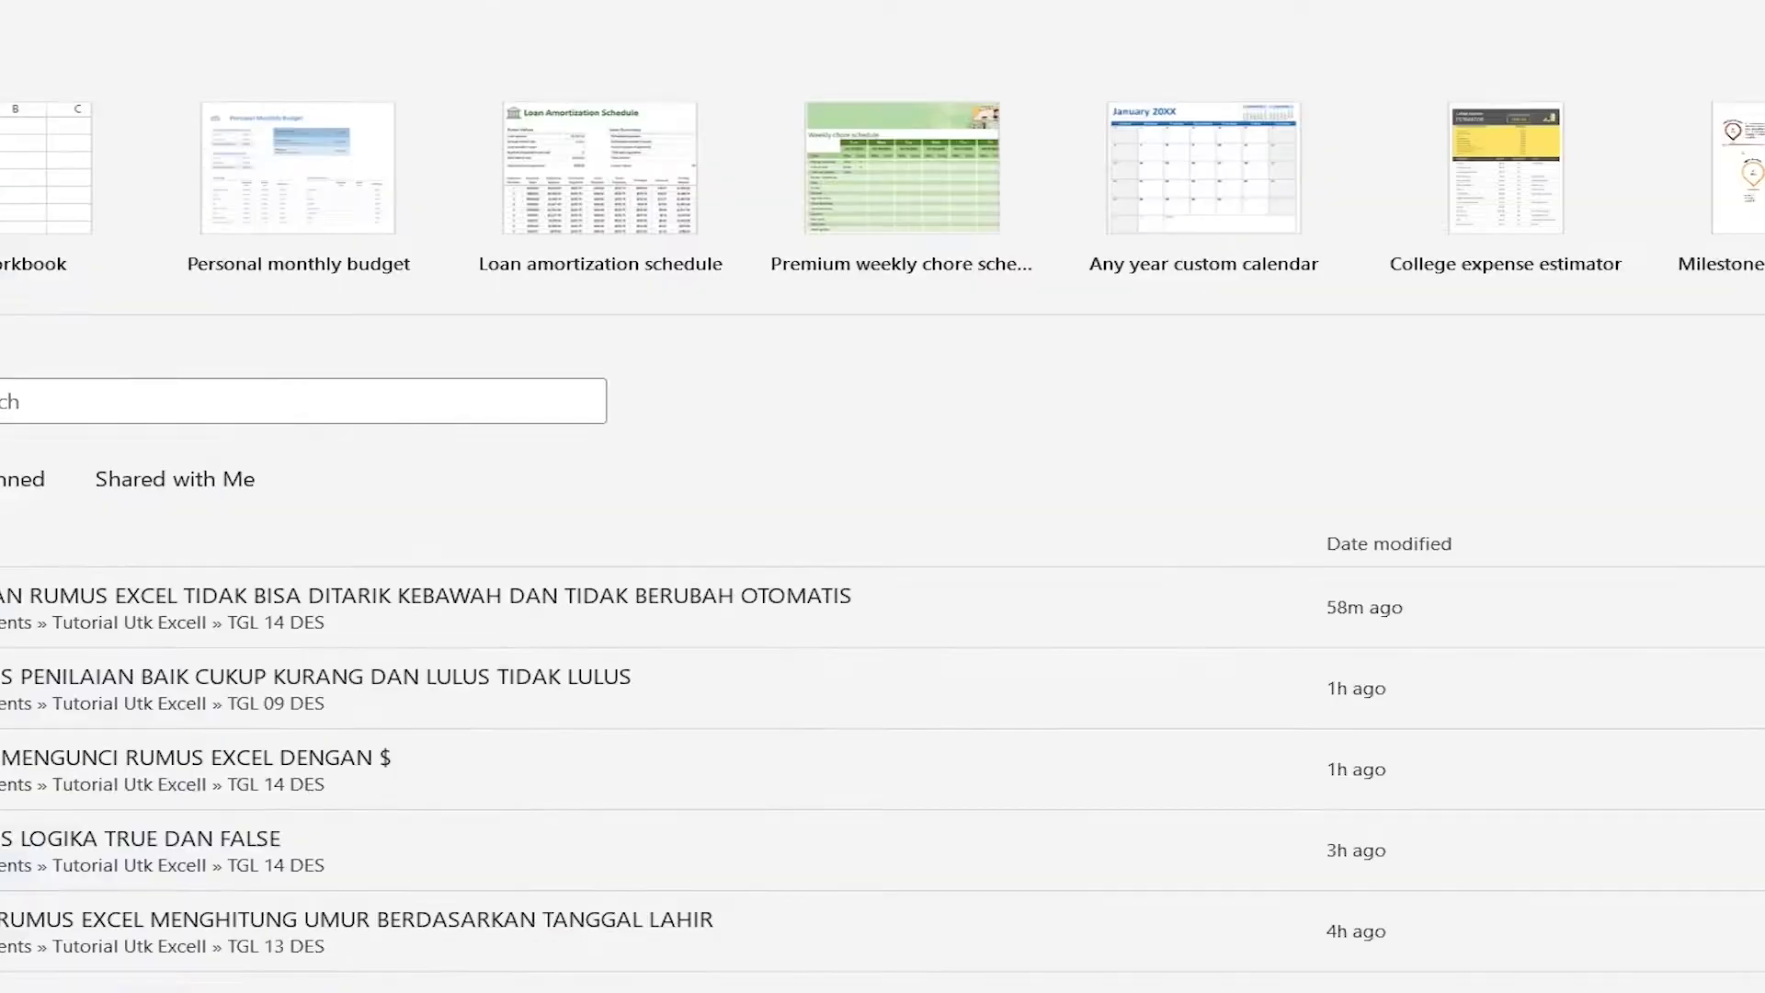
click(87, 951)
click(204, 113)
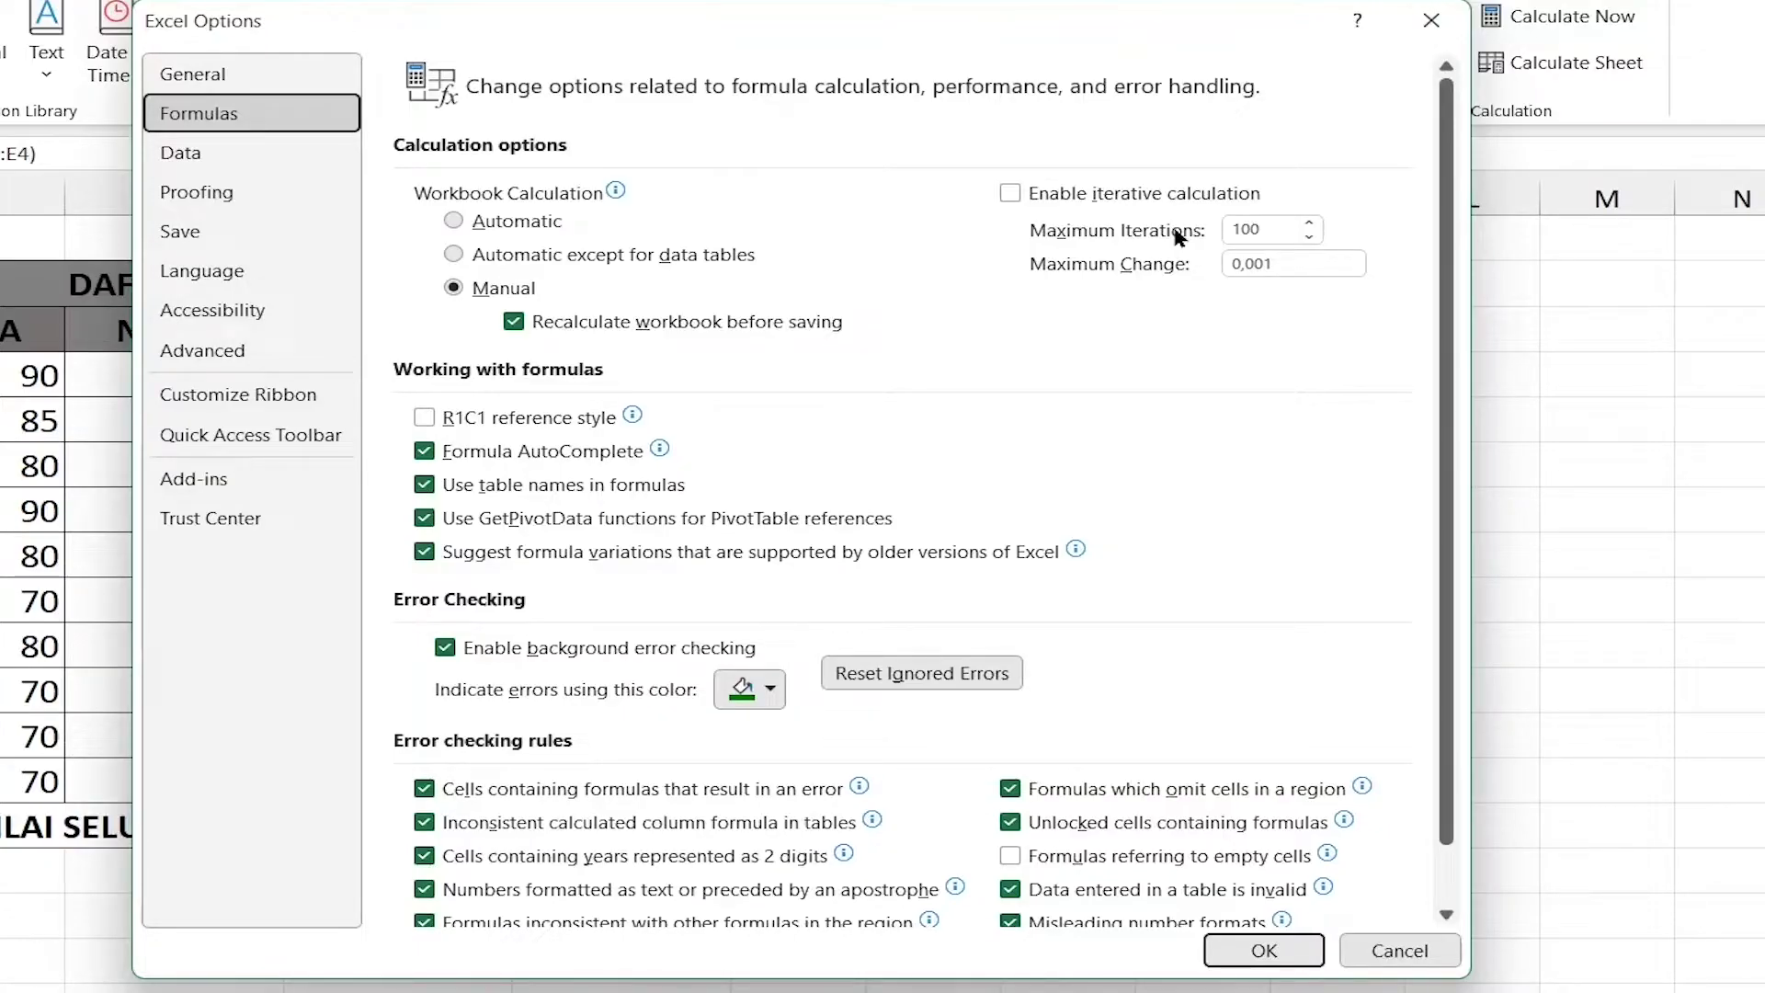
Set Workbook Calculation to Automatic and apply it with OK.
click(454, 222)
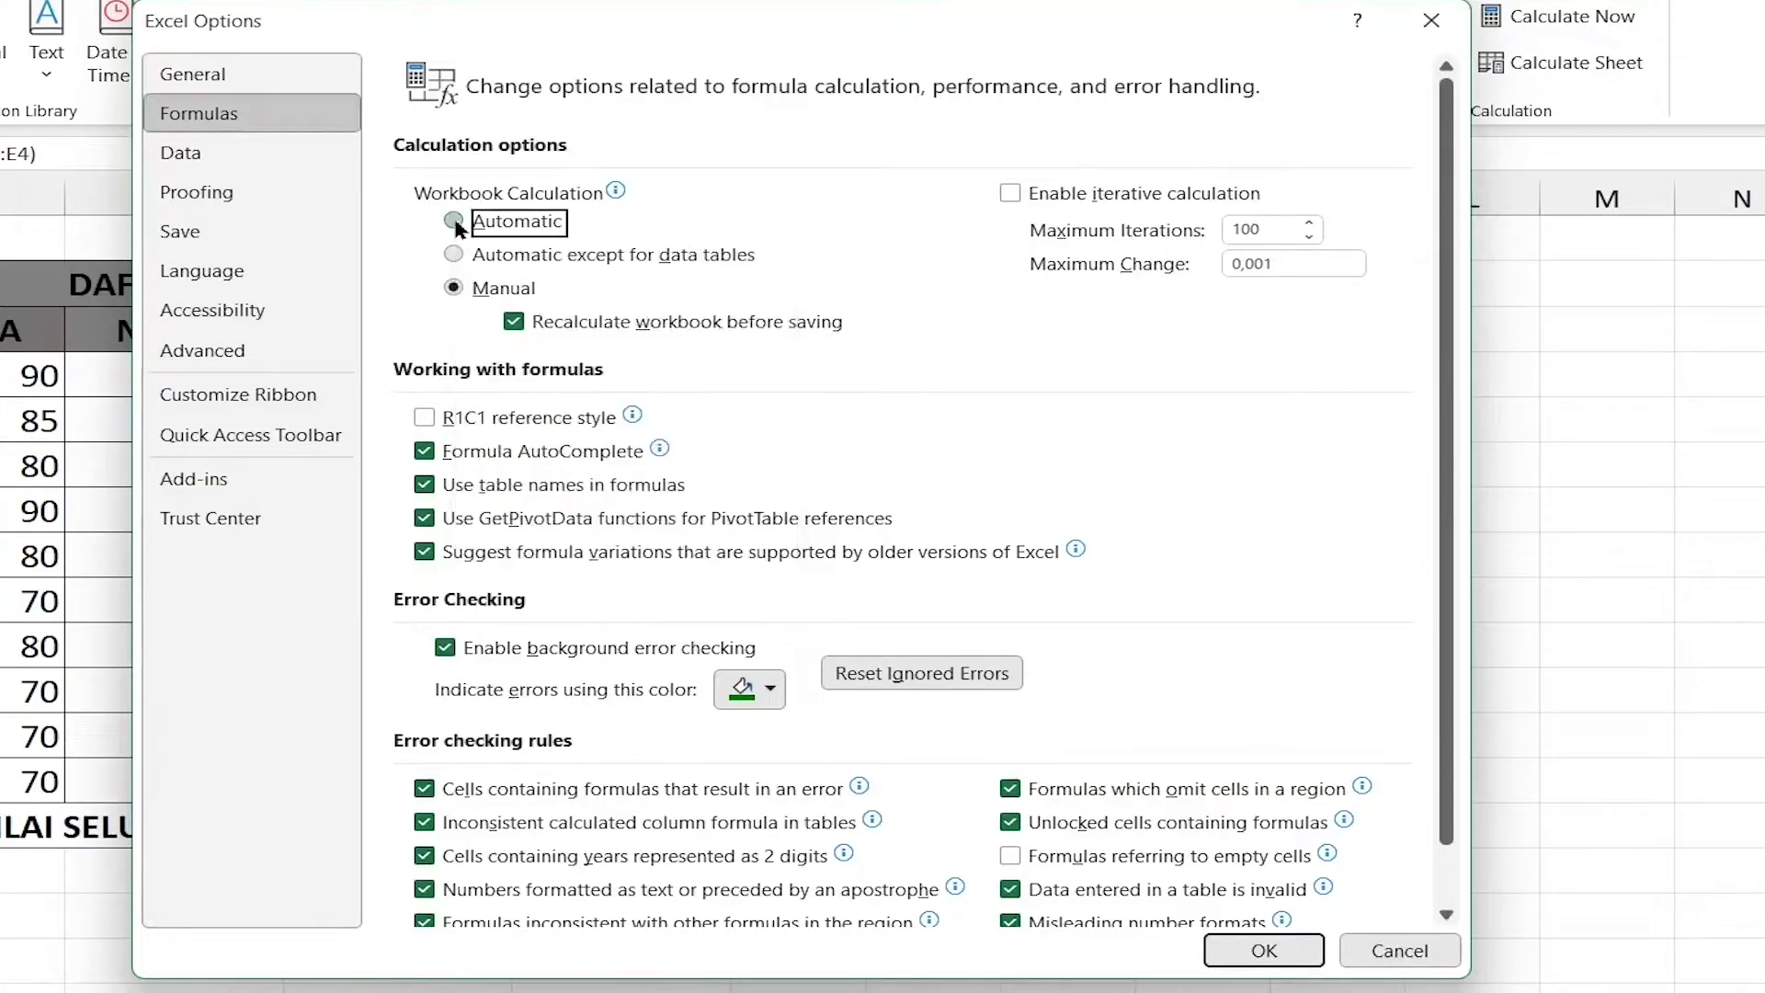
click(1247, 951)
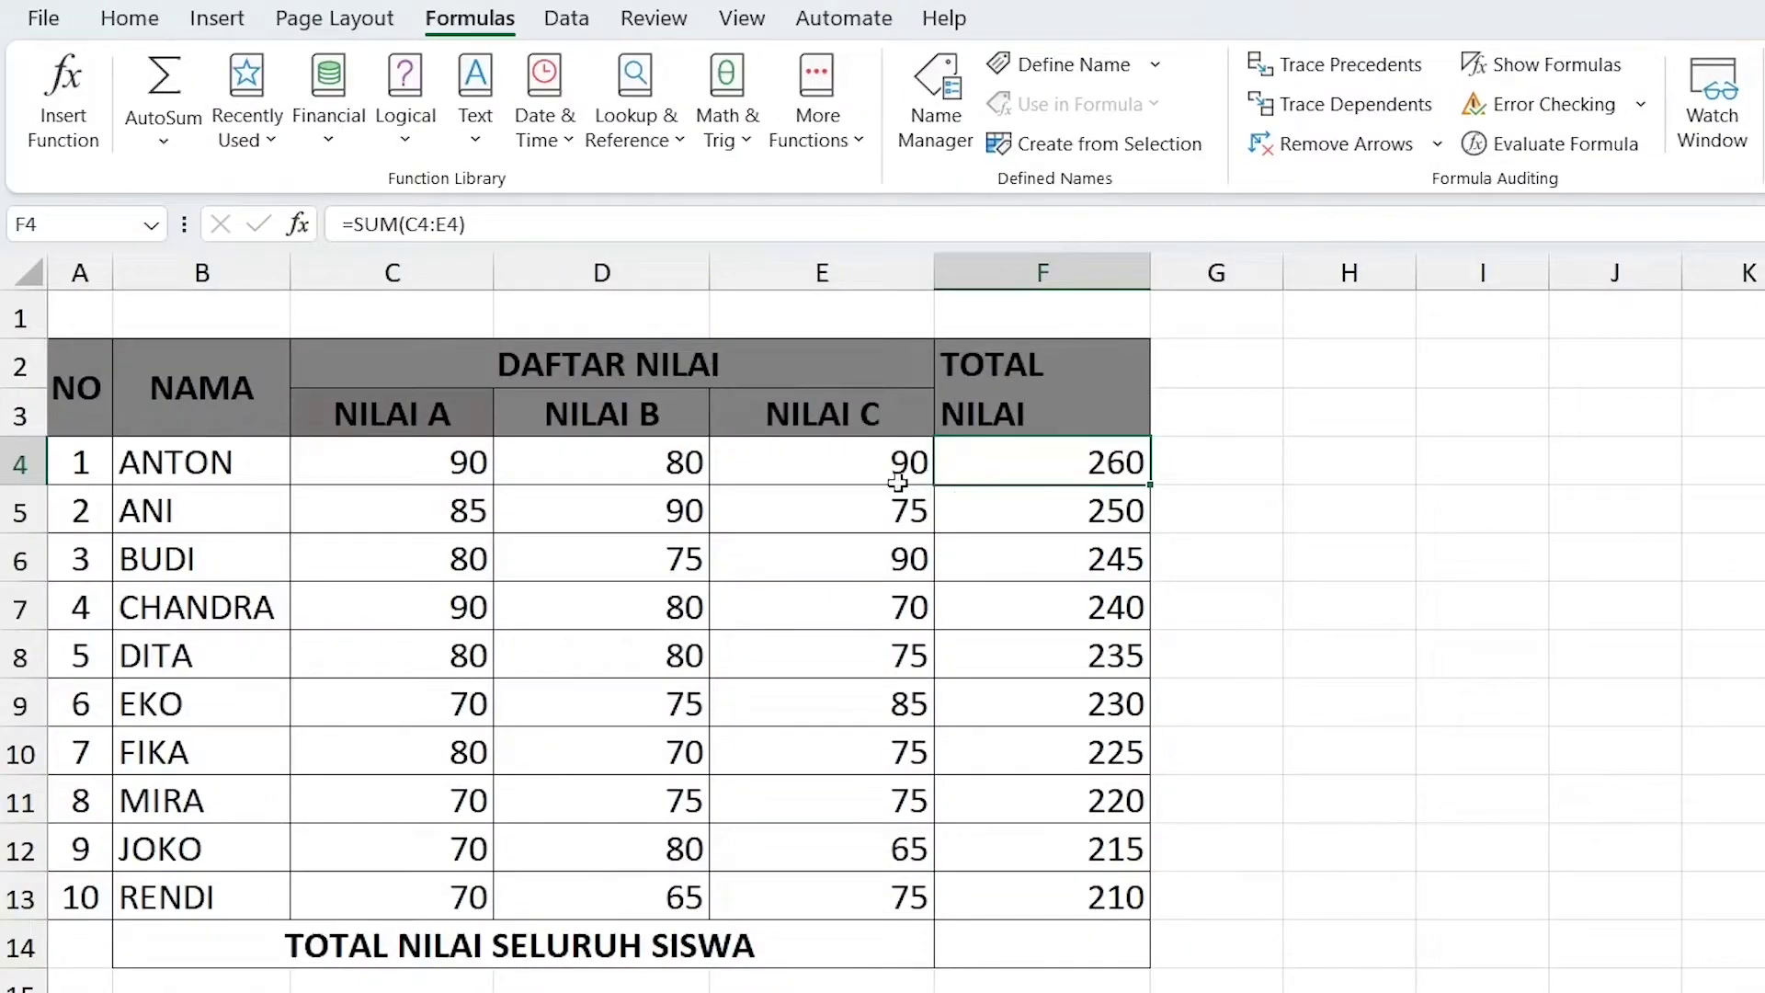
Change the NILAI C score in E4 from 90 back to 85.
click(809, 465)
click(1046, 464)
click(999, 504)
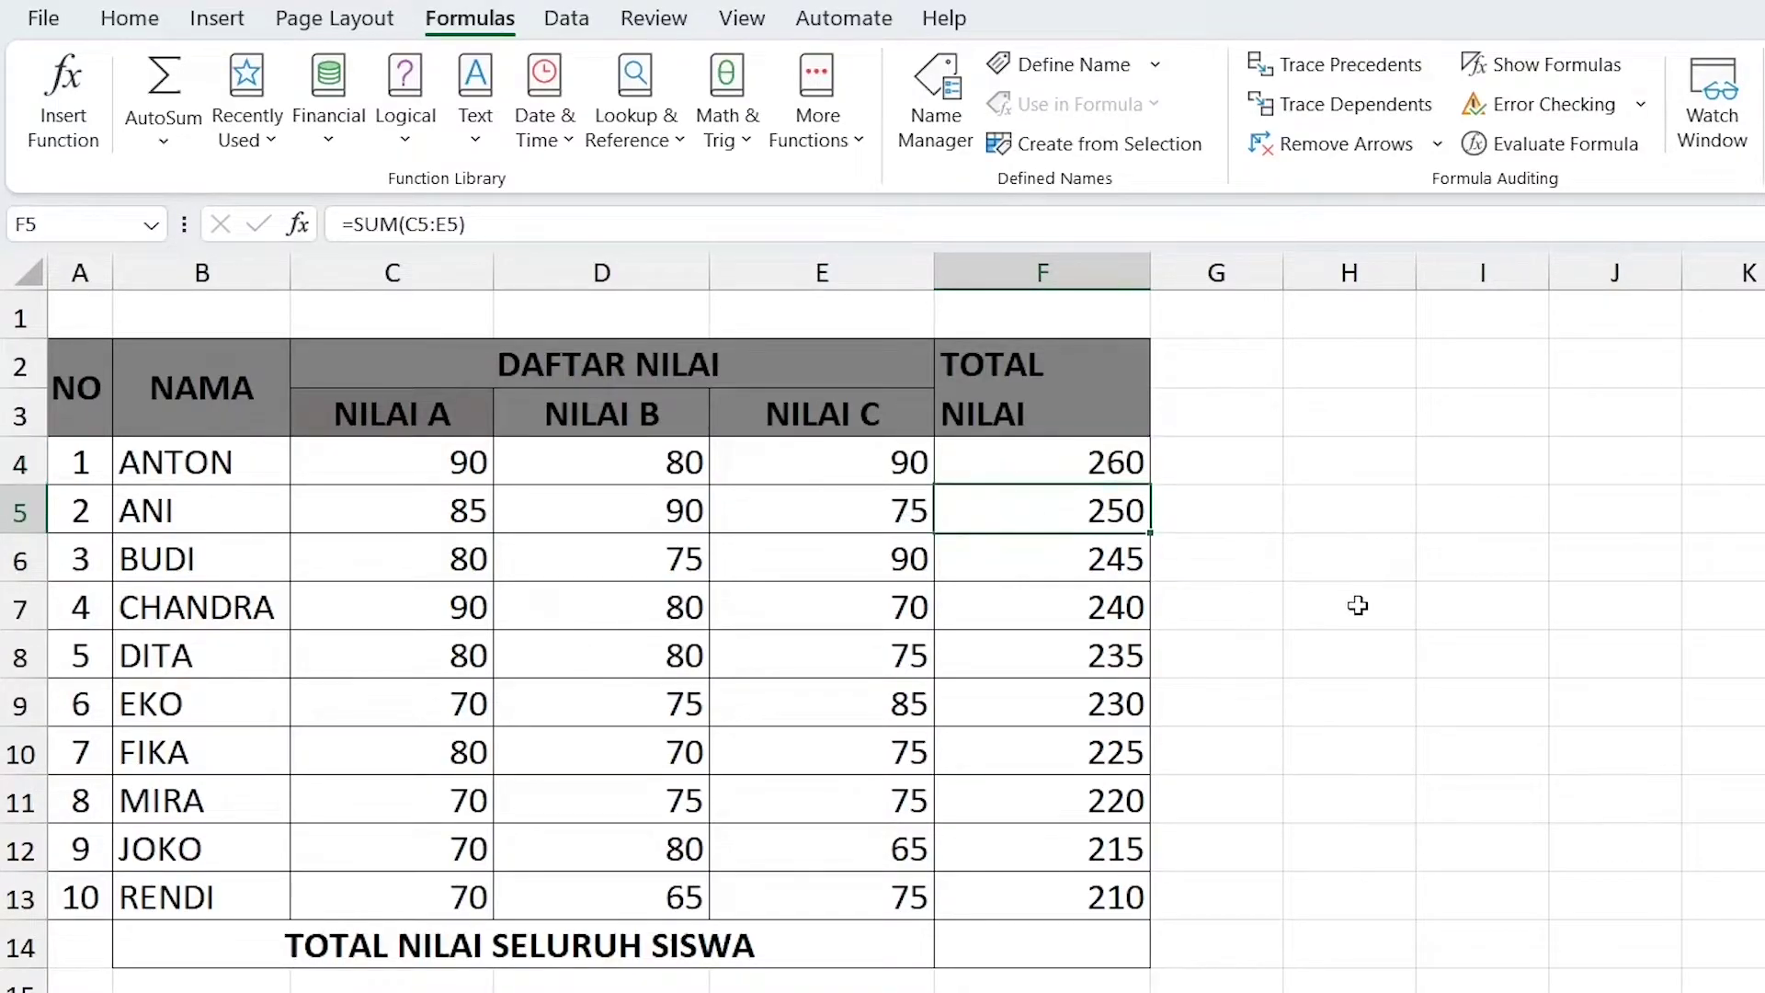
click(855, 470)
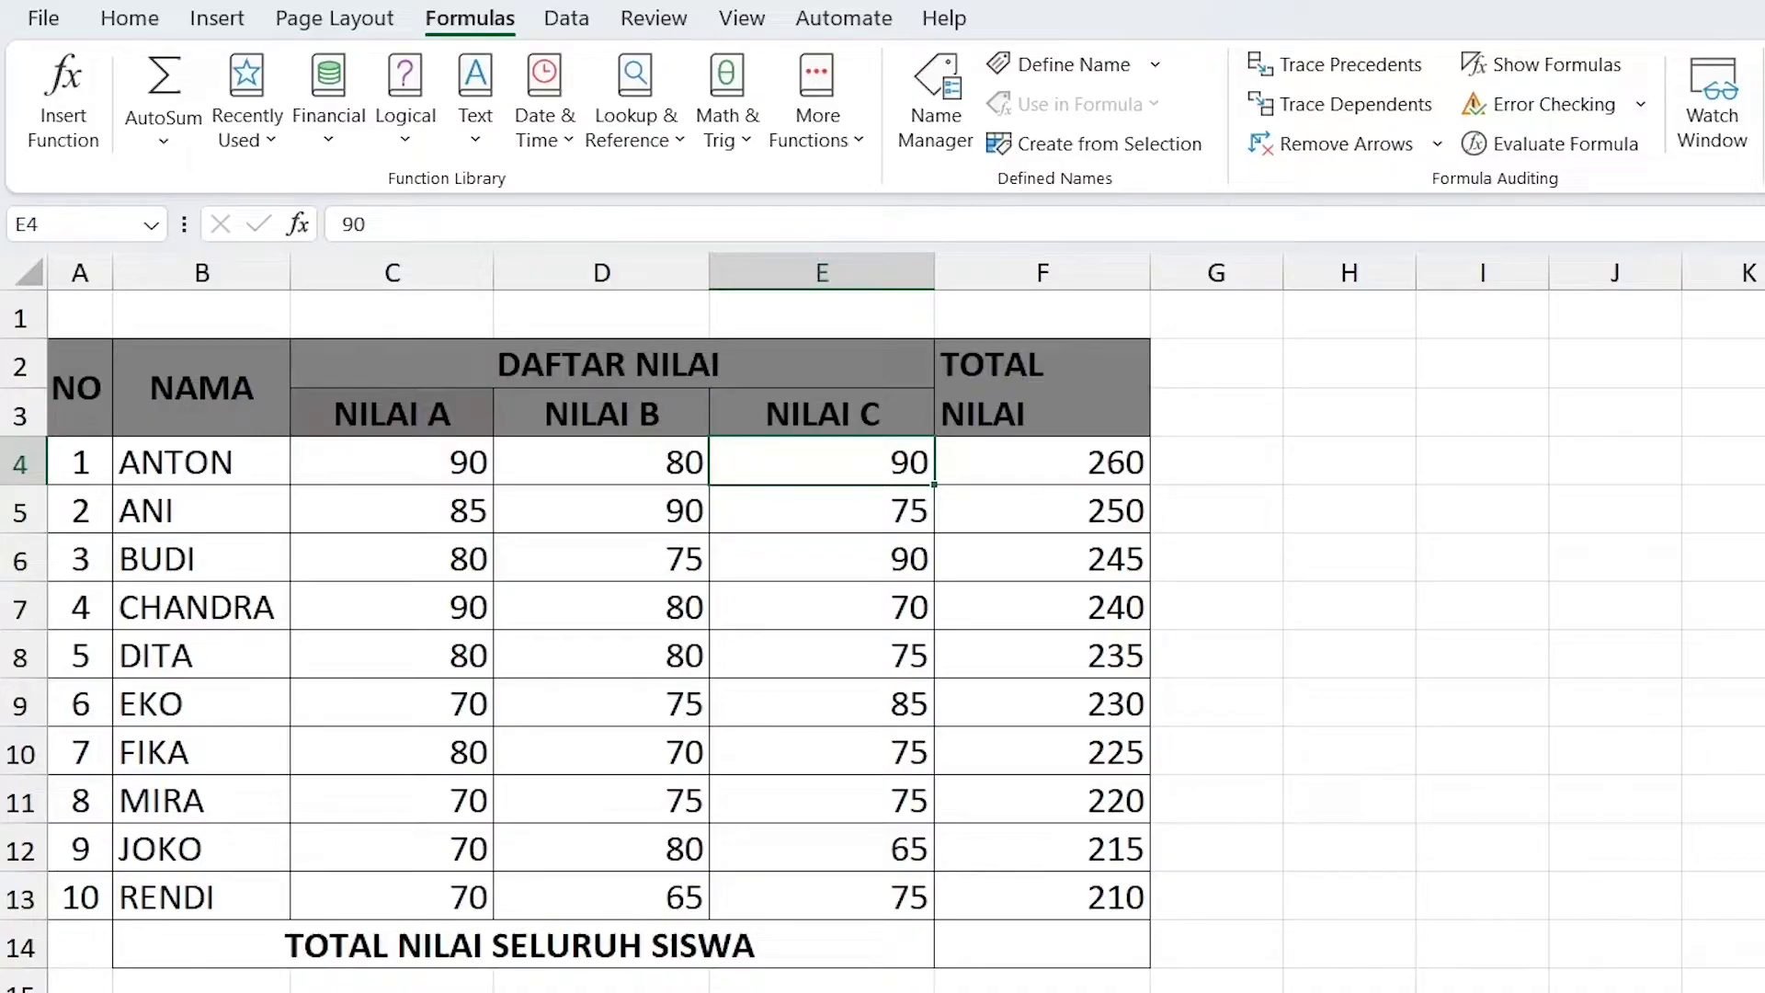
text(85)
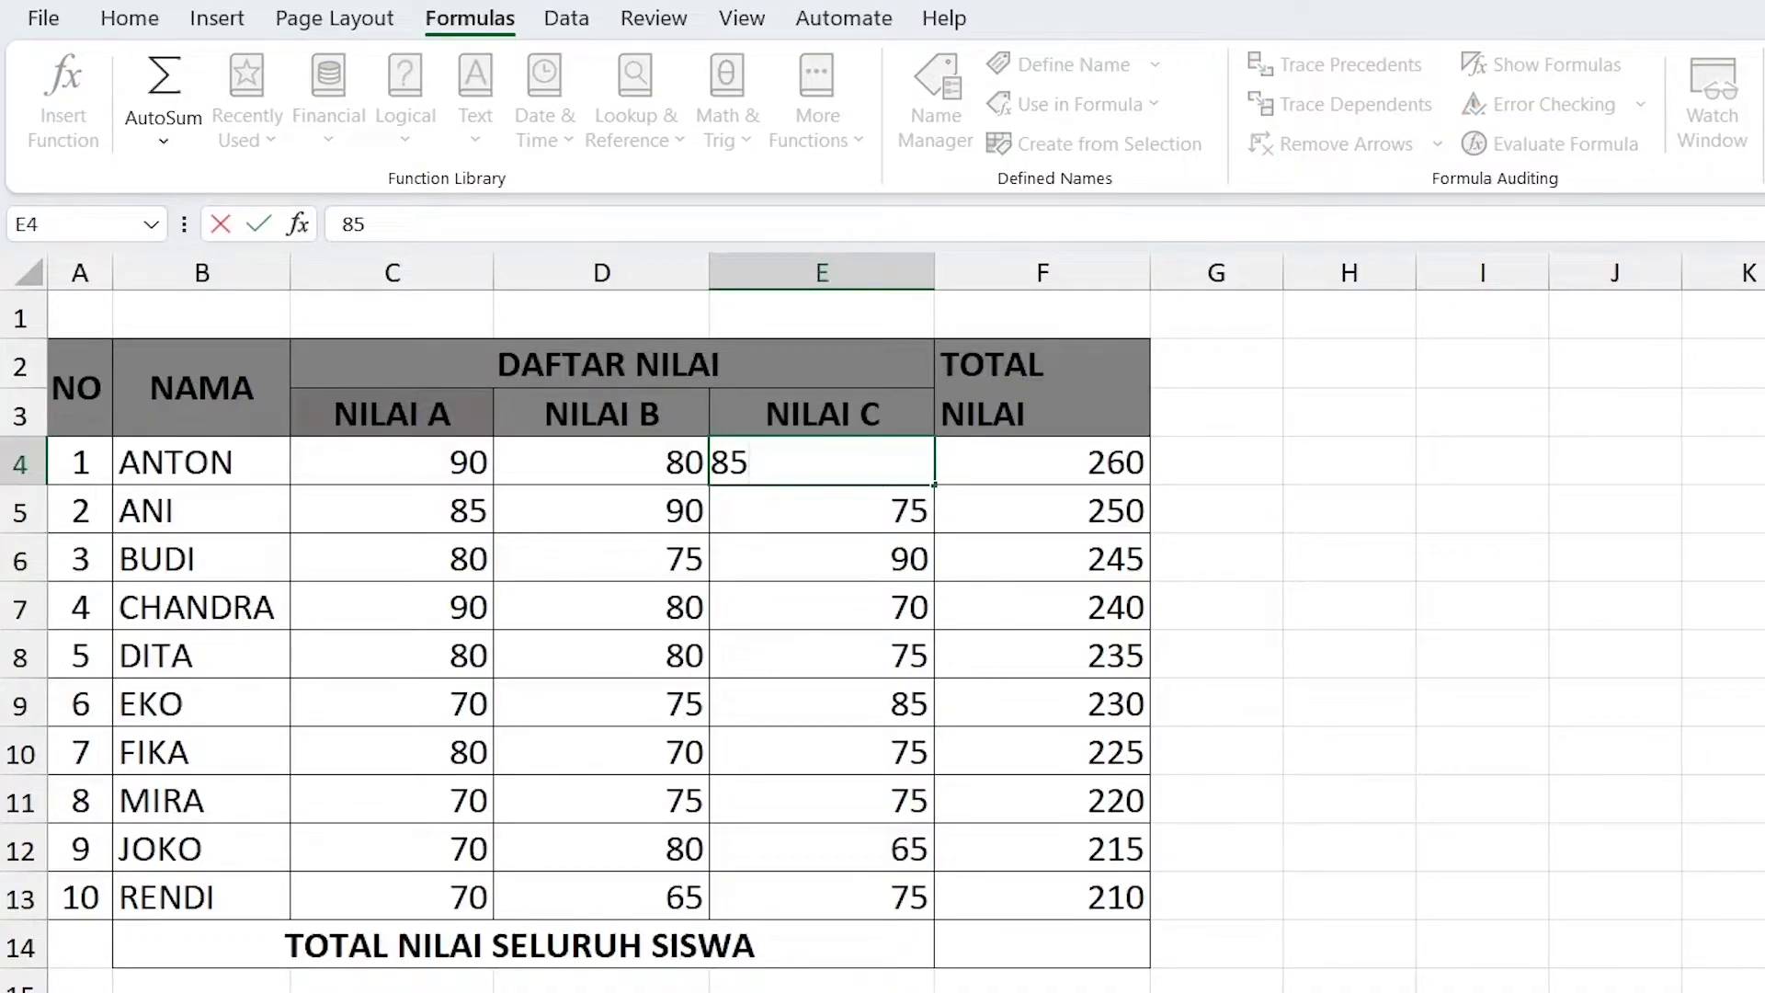
key(Return)
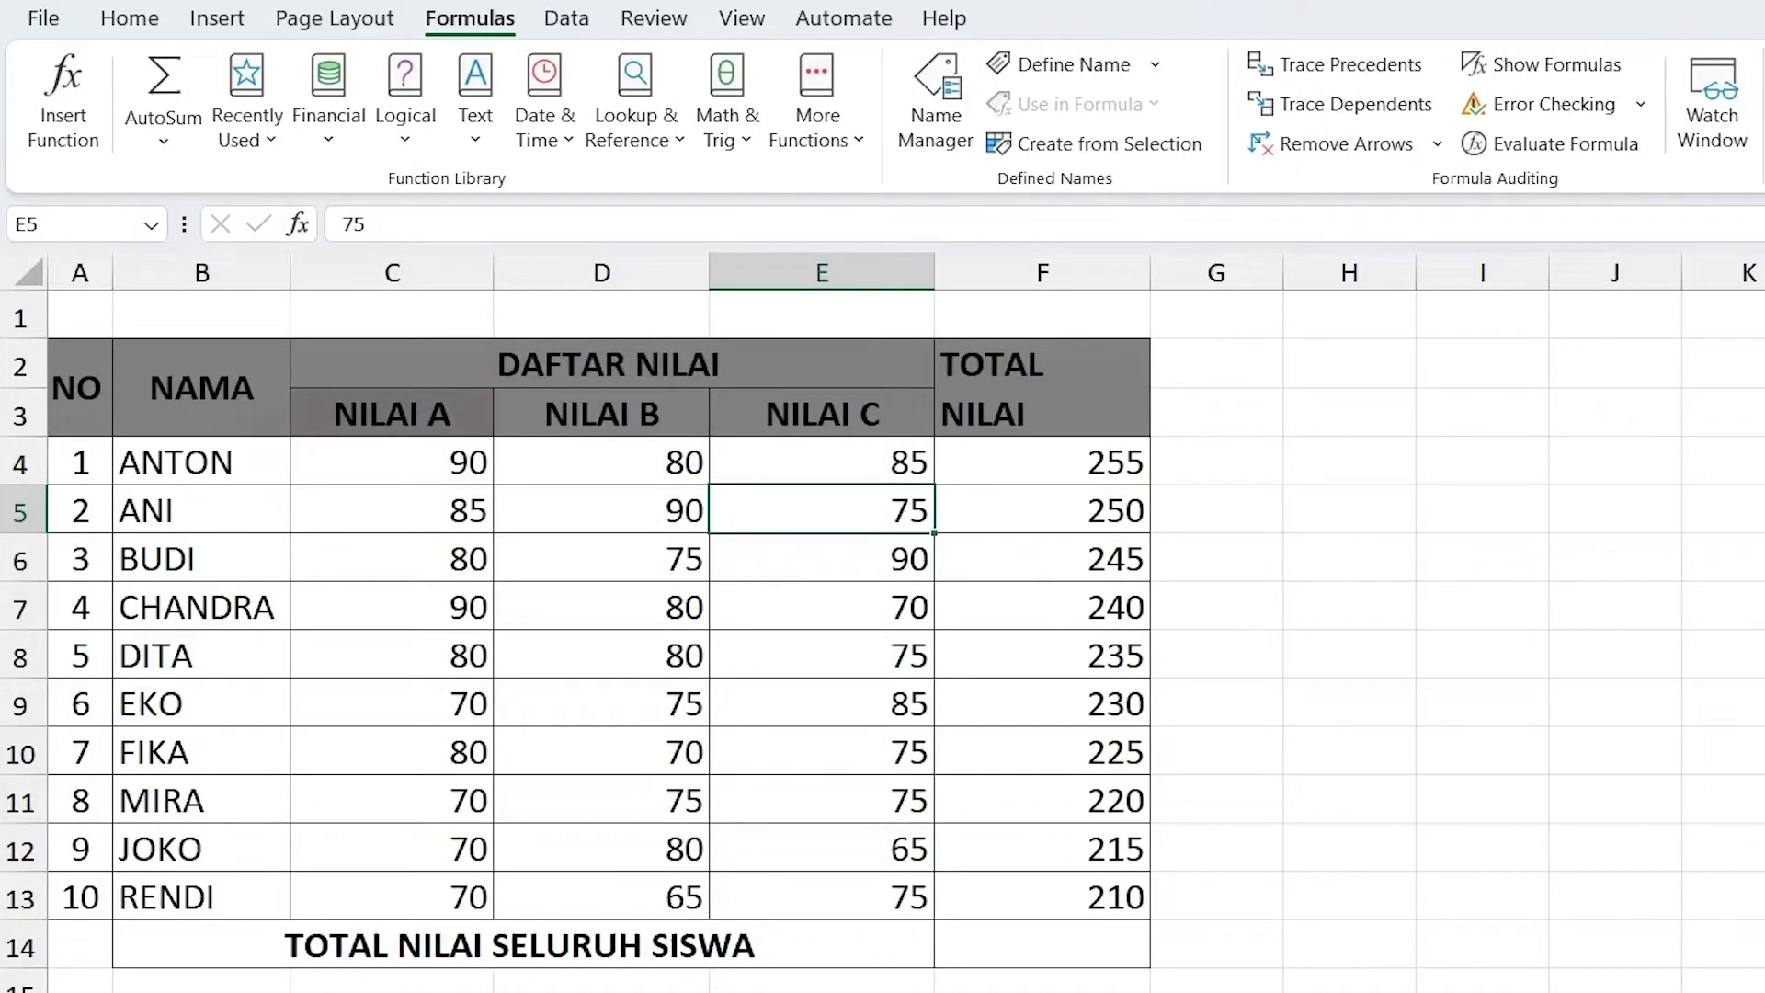
Select the TOTAL NILAI cells F4:F13 to check the auto-updated totals.
click(1048, 512)
key(ctrl+shift+Down)
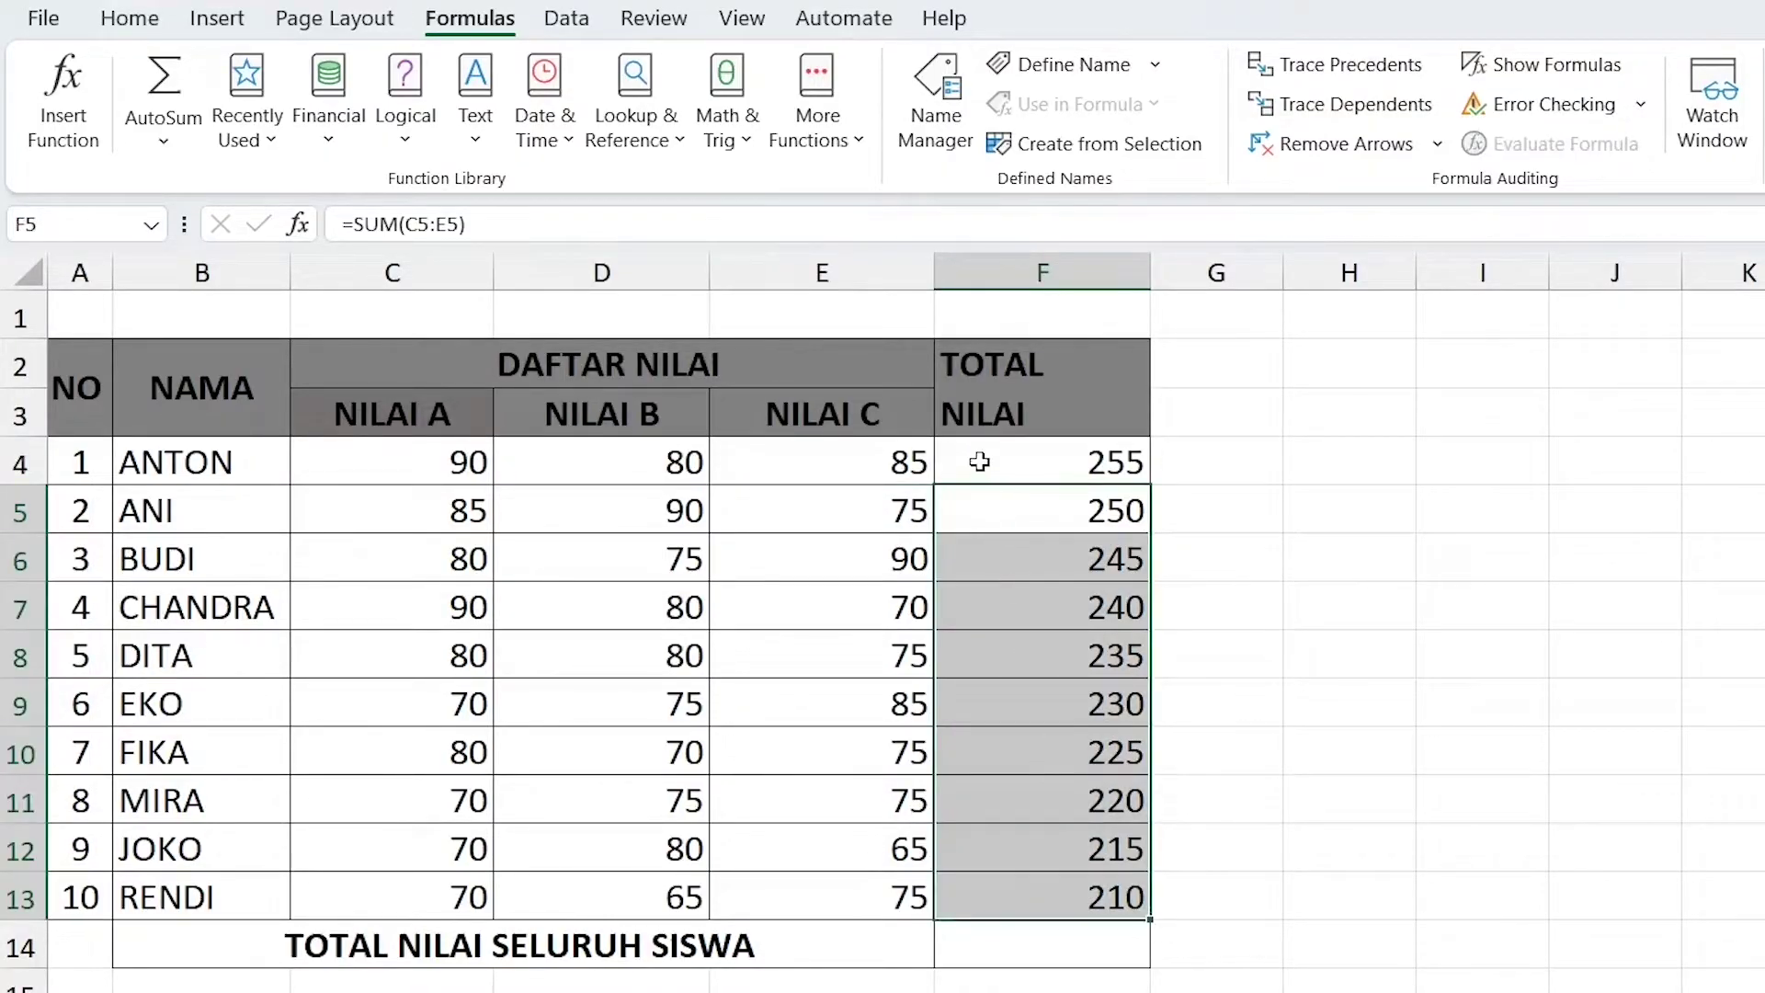
drag(979, 461, 1024, 905)
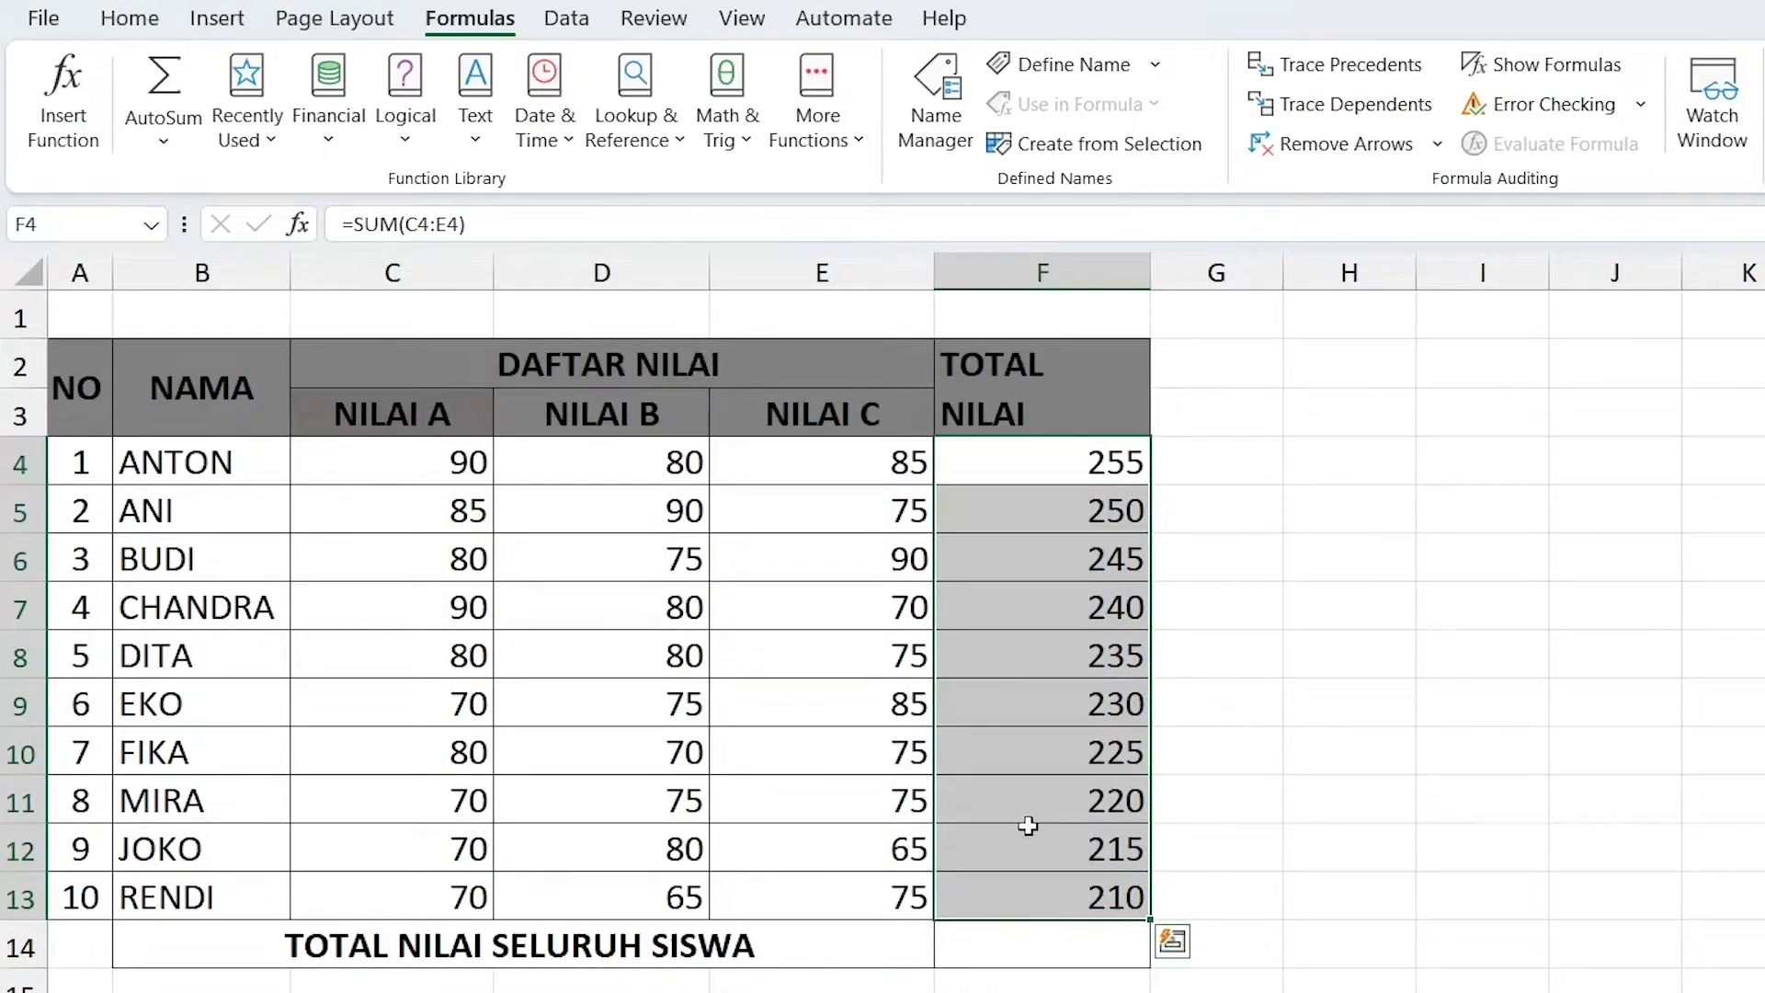
click(1054, 500)
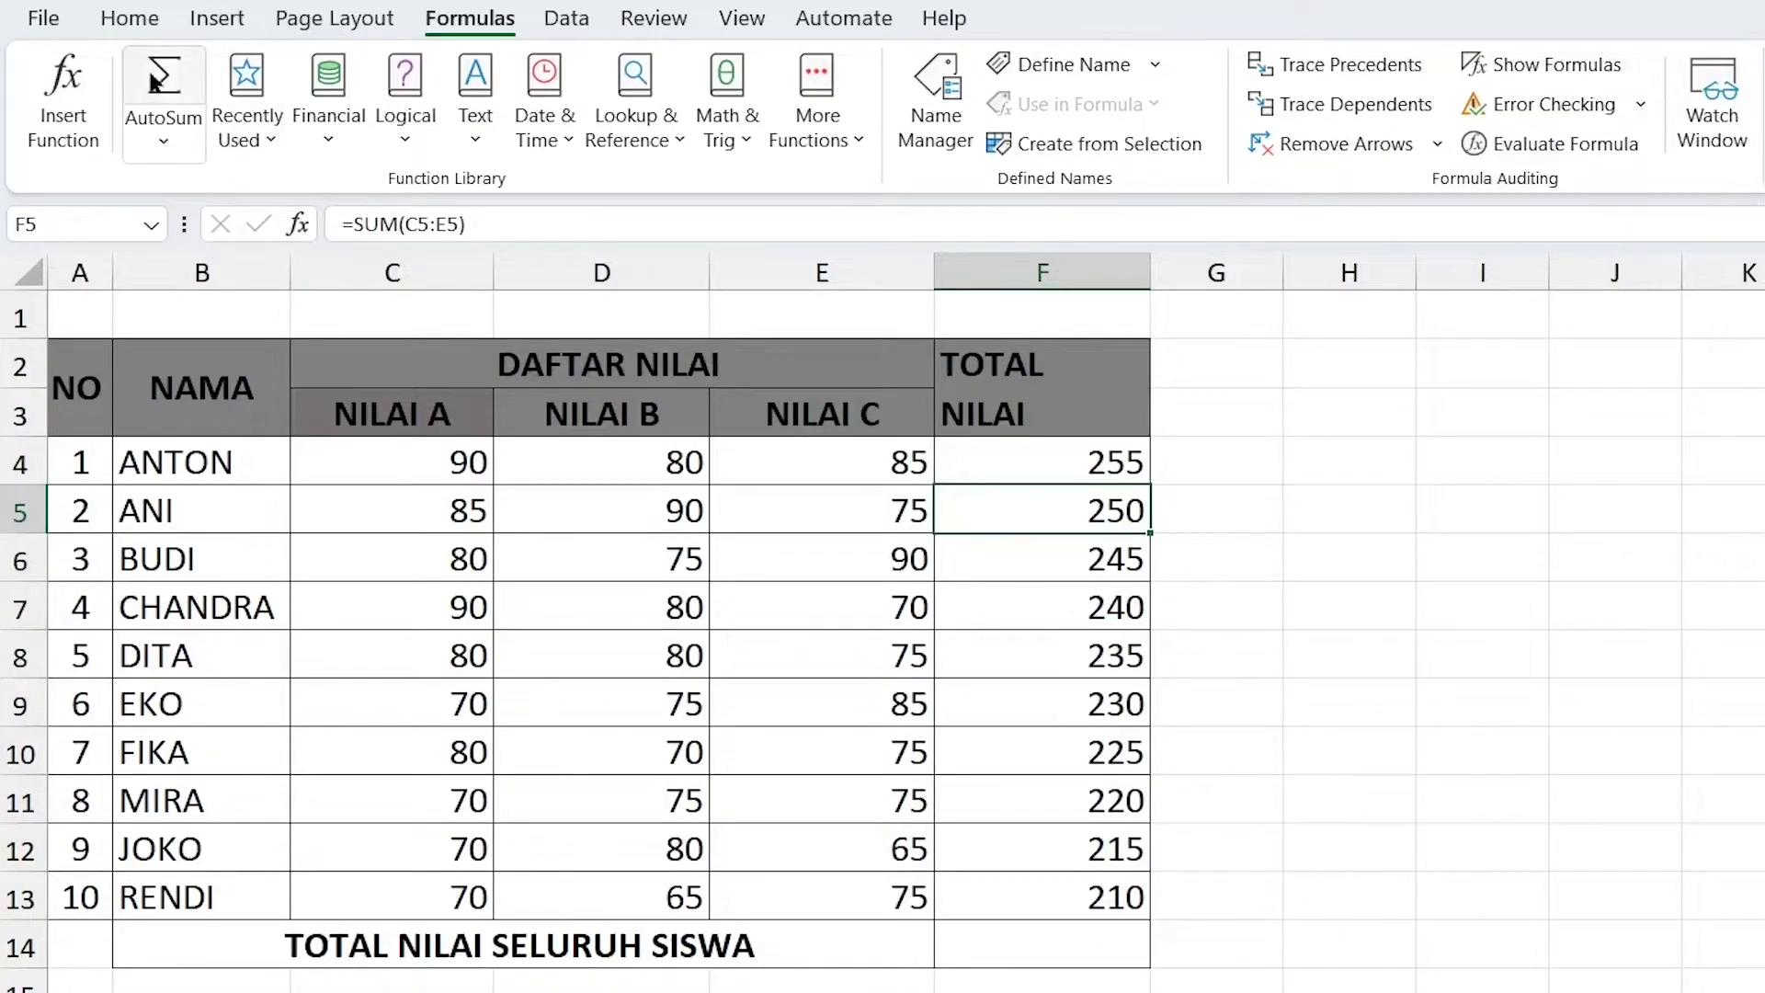
click(40, 35)
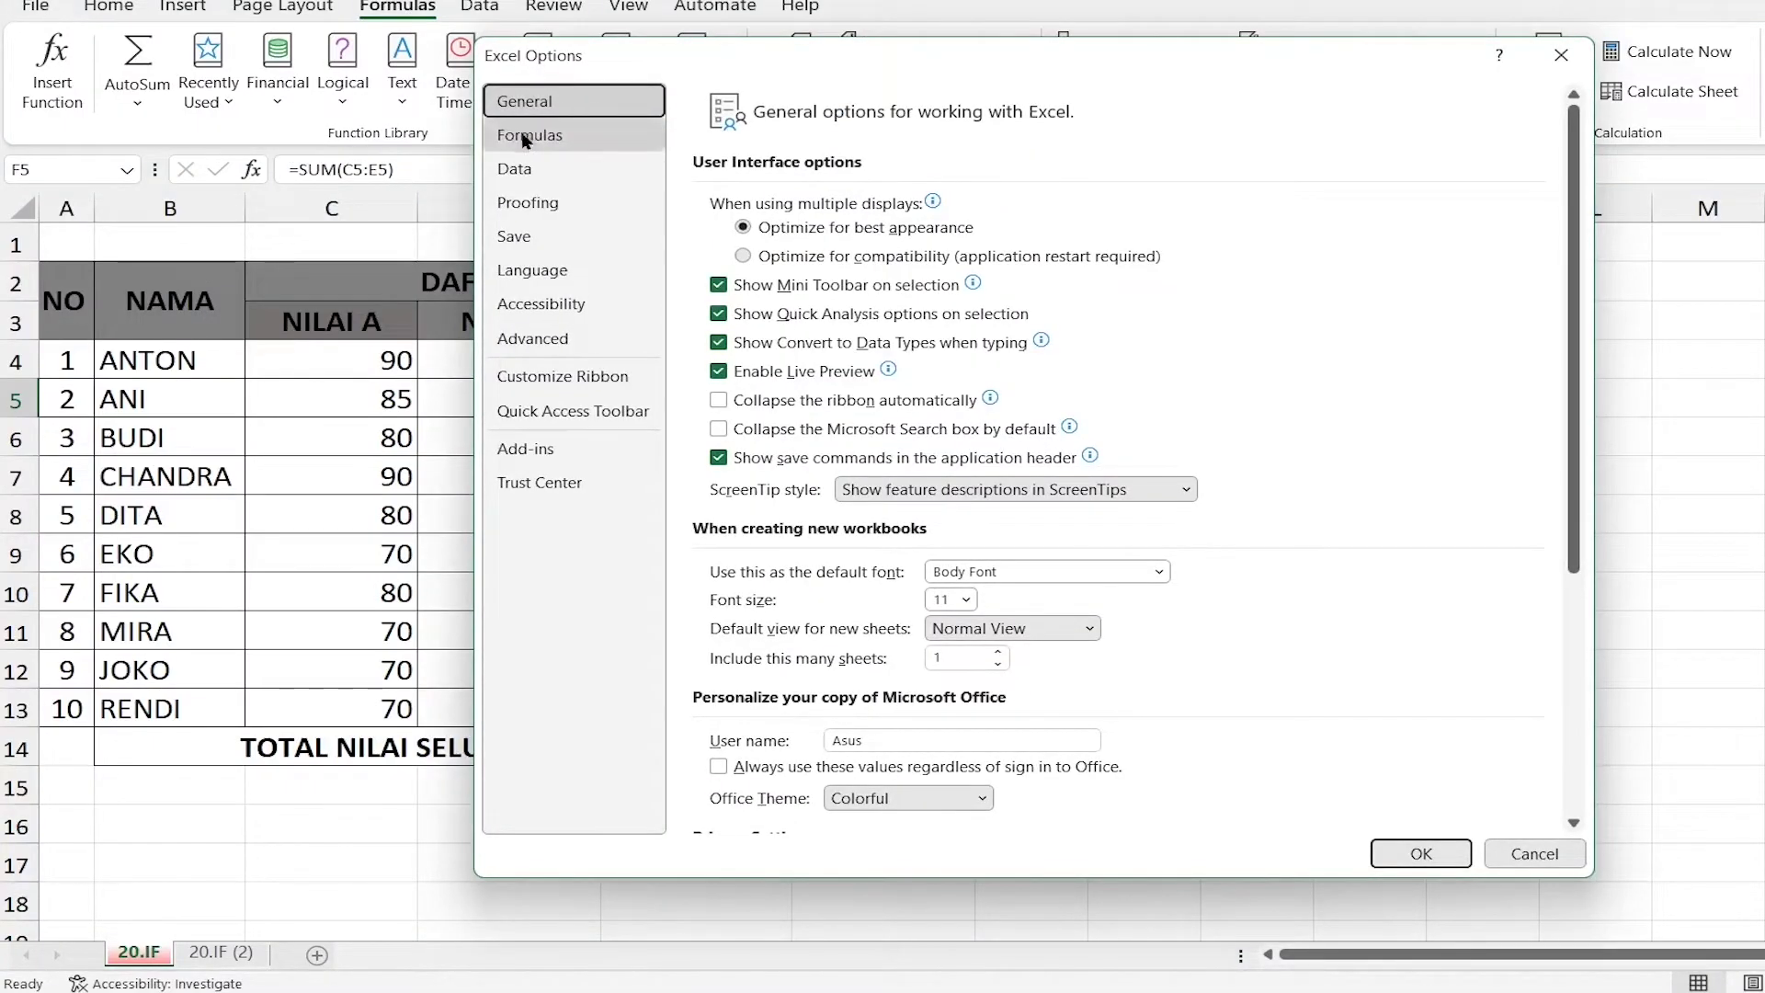
Switch workbook calculation back to Manual in the Formulas options.
click(548, 140)
click(763, 284)
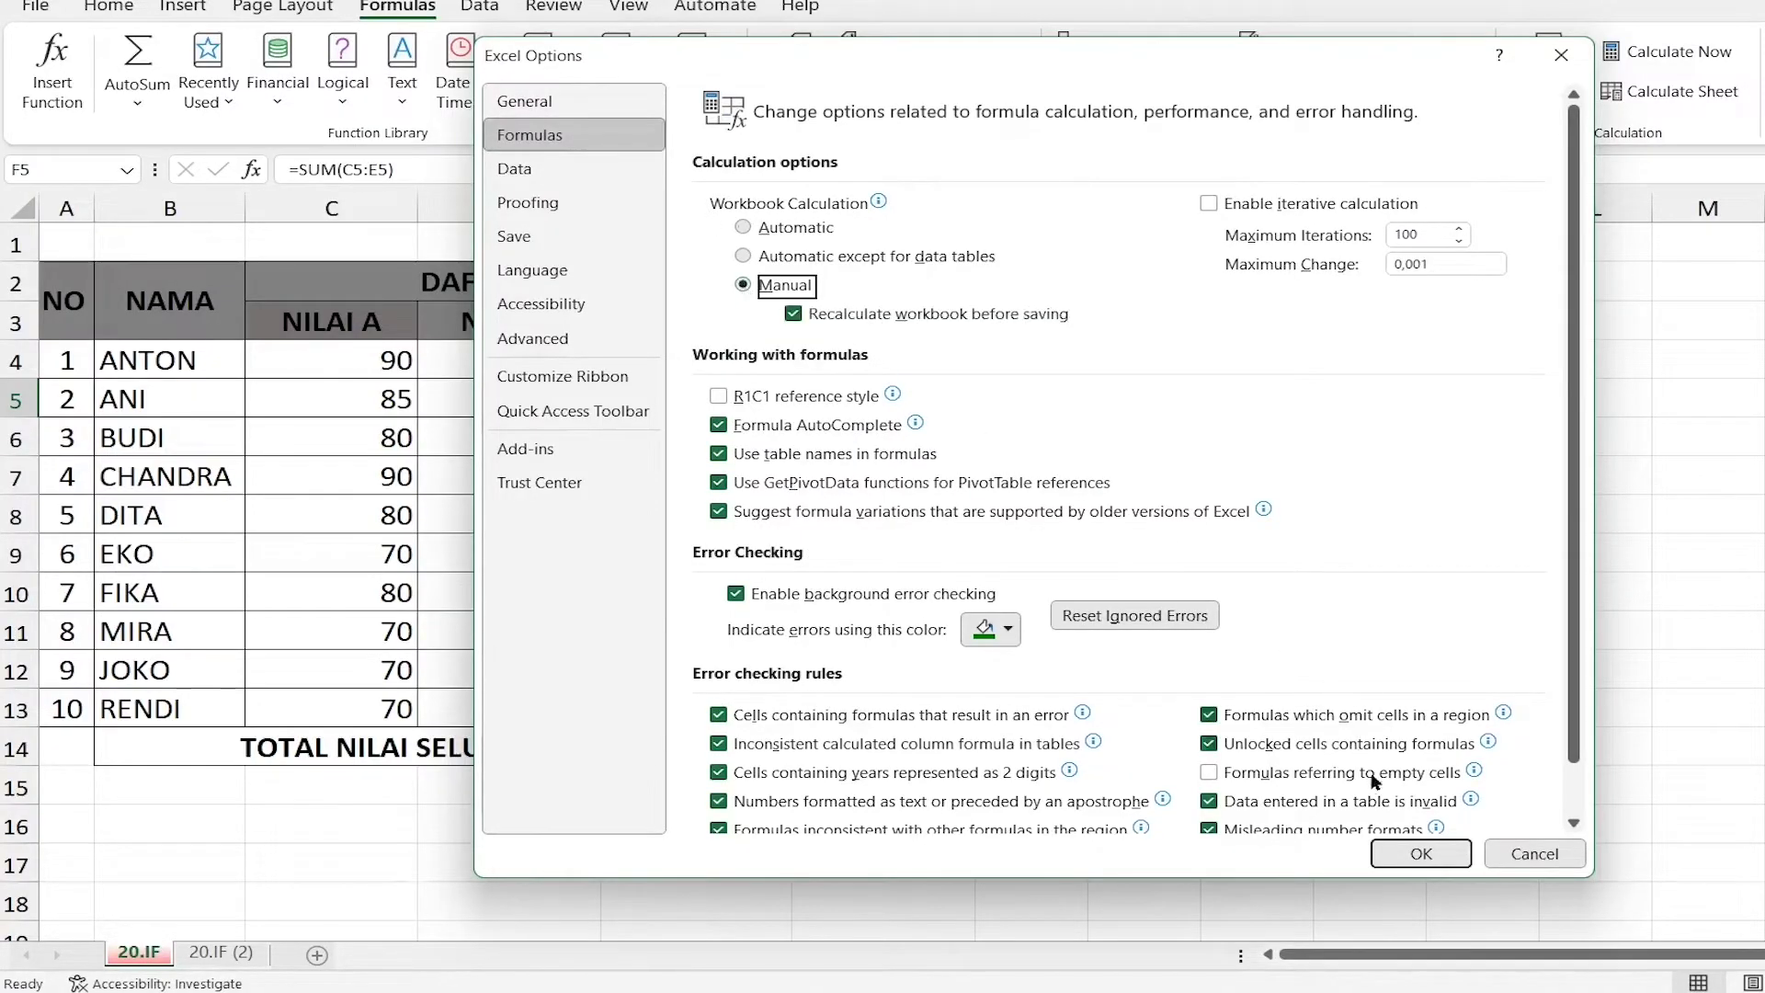
click(1403, 855)
Copy the F4 SUM formula down to F13 again and inspect the copy in F7.
click(1223, 666)
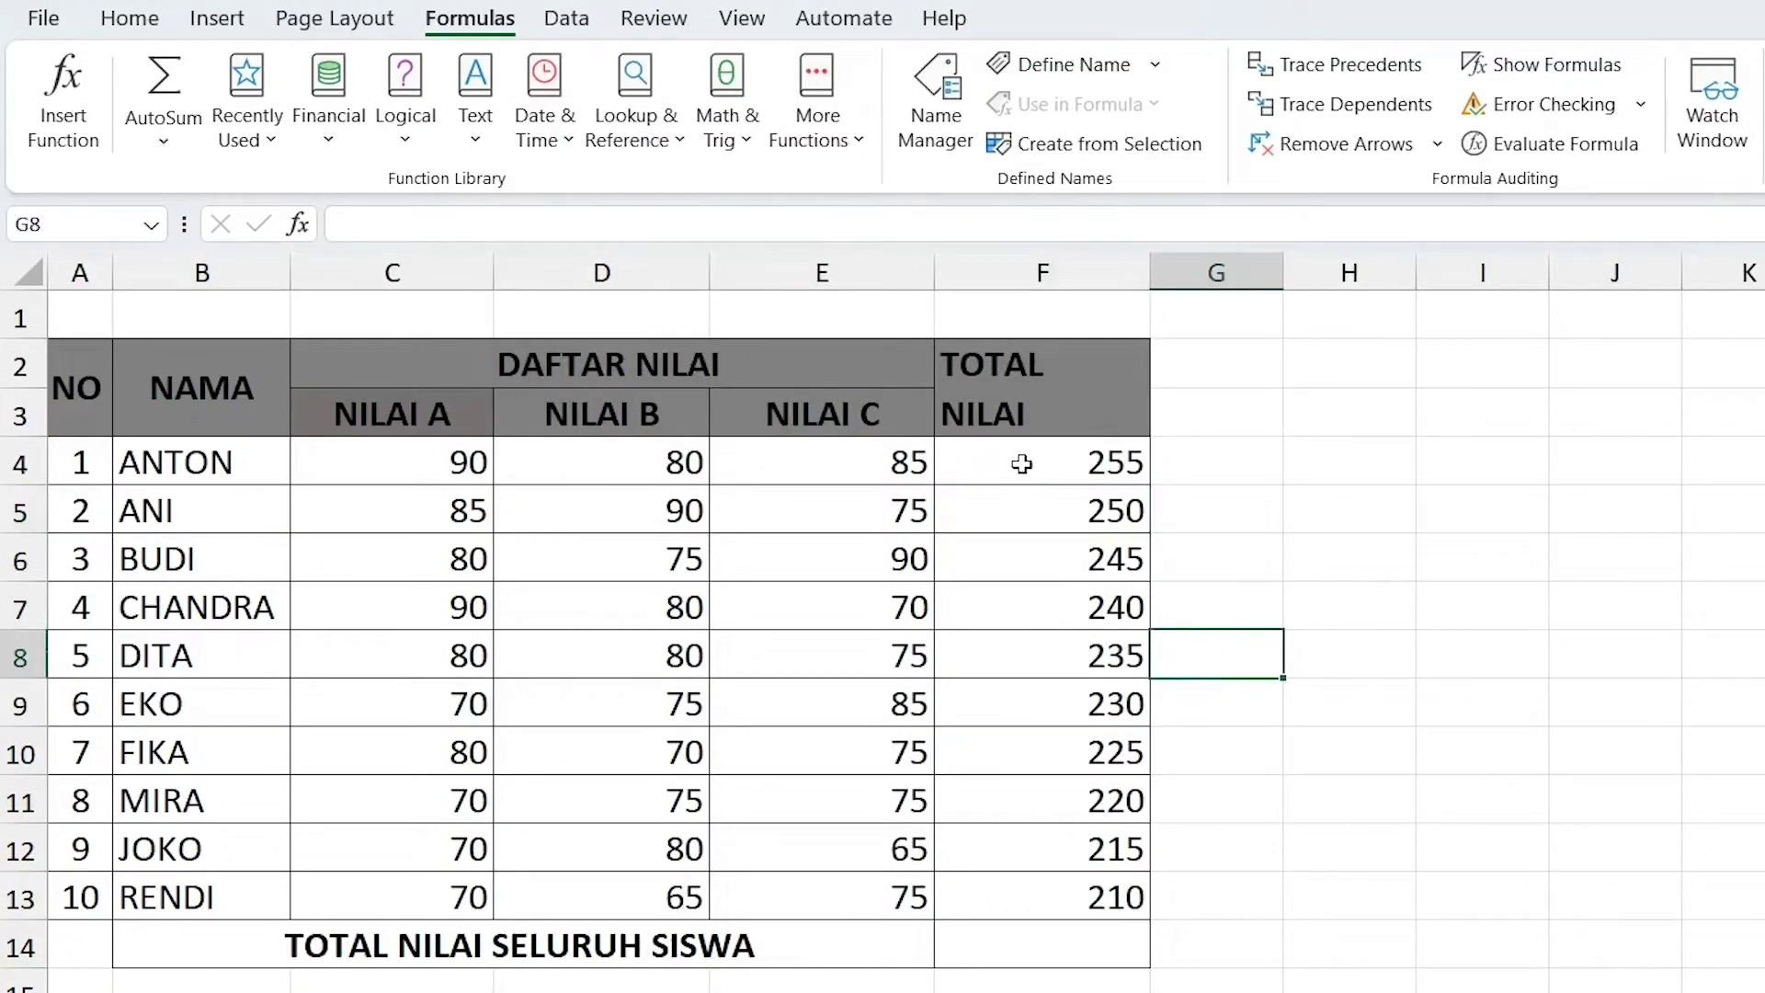
click(946, 458)
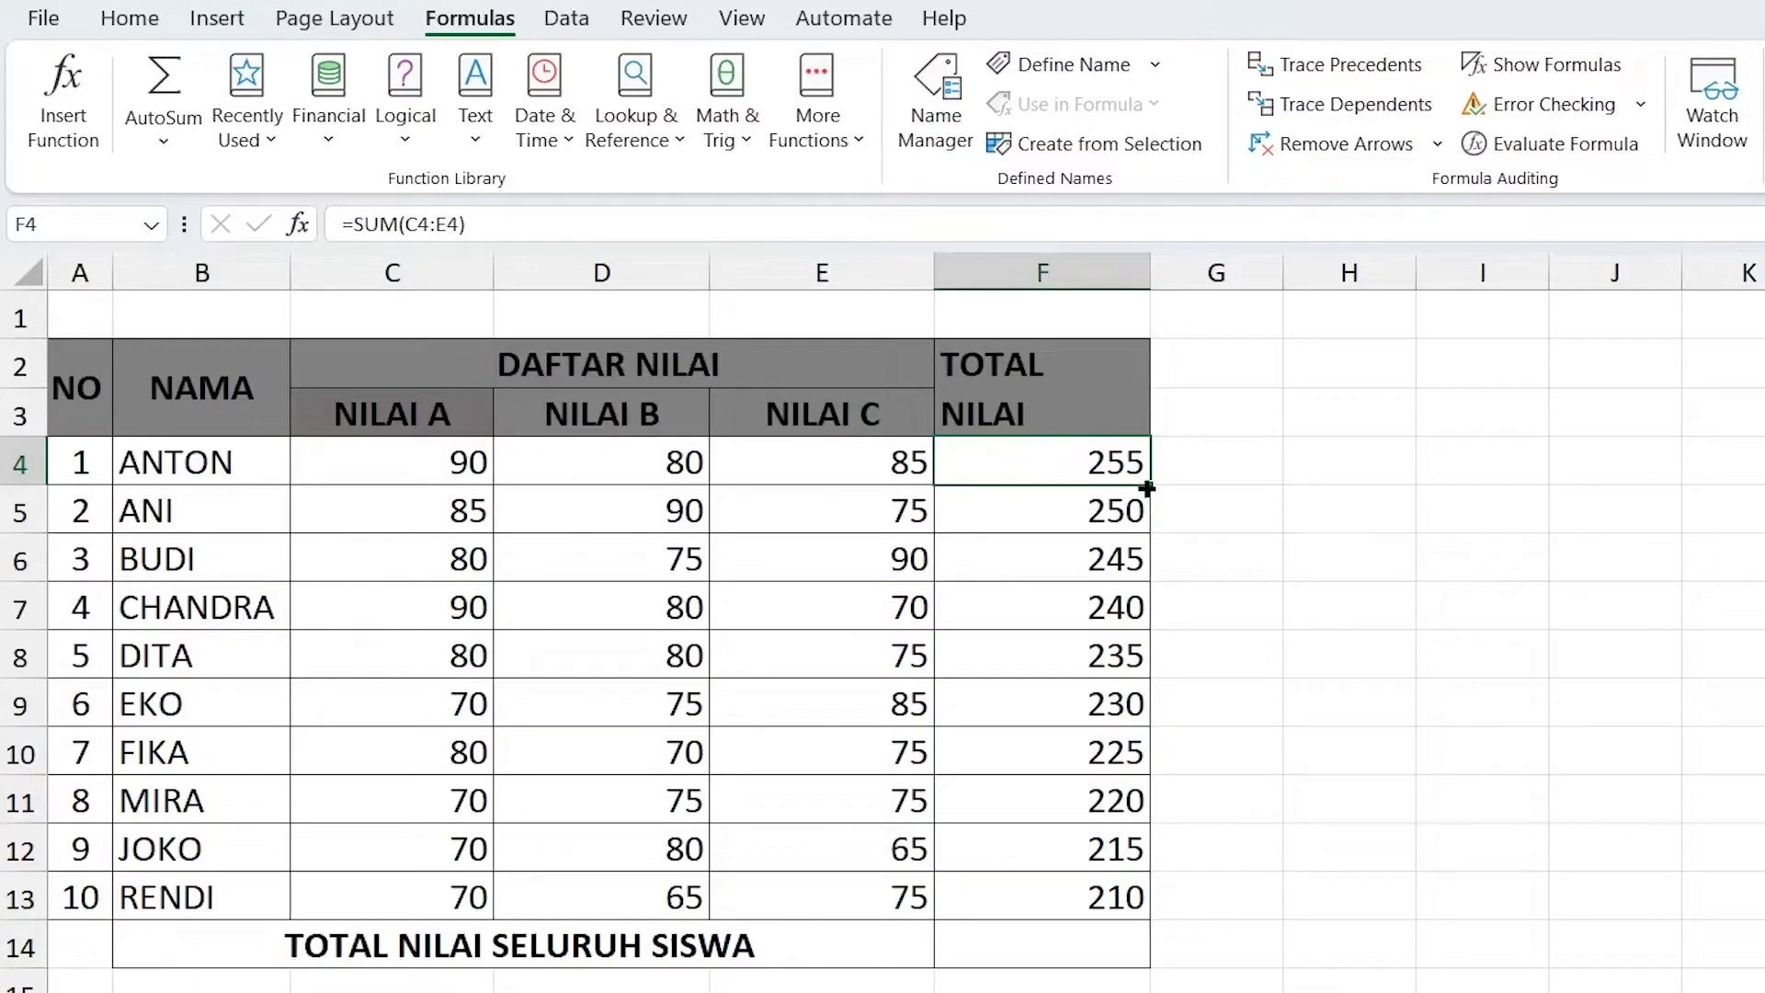
drag(1147, 488, 1176, 917)
click(945, 604)
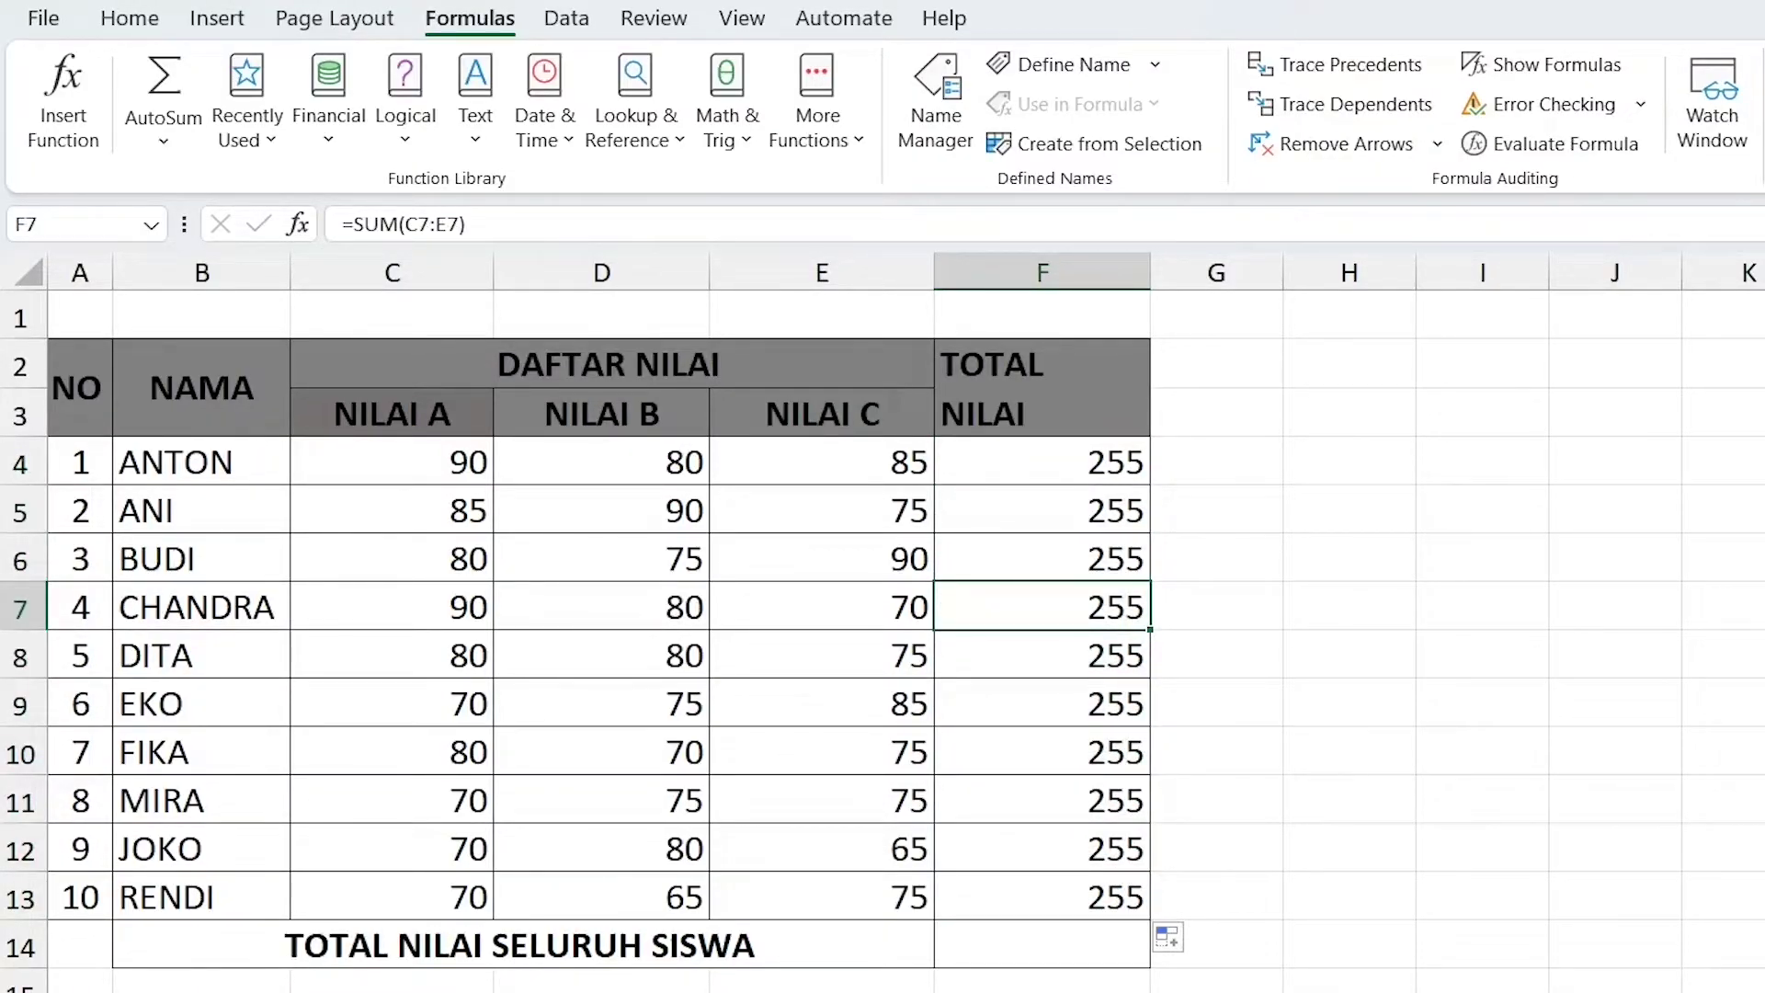
click(126, 22)
click(483, 20)
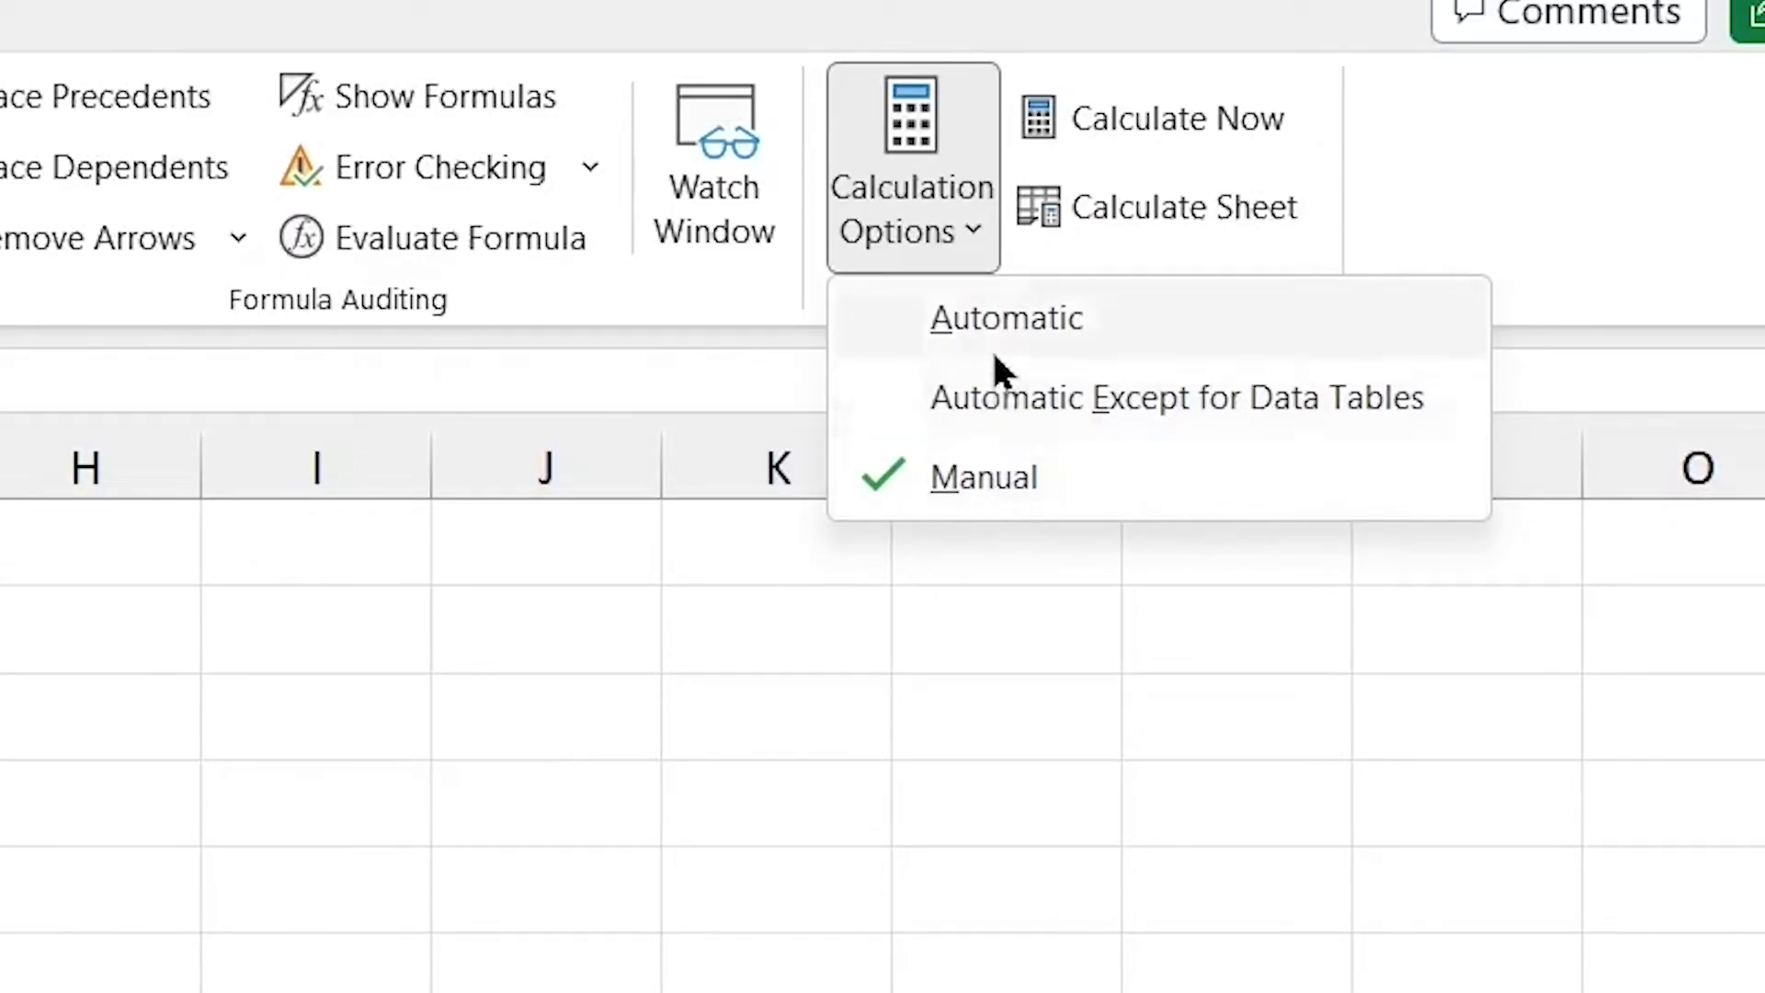
Set Calculation Options to Automatic and check totals recalculate: 255 in F4, 210 in F13.
click(997, 320)
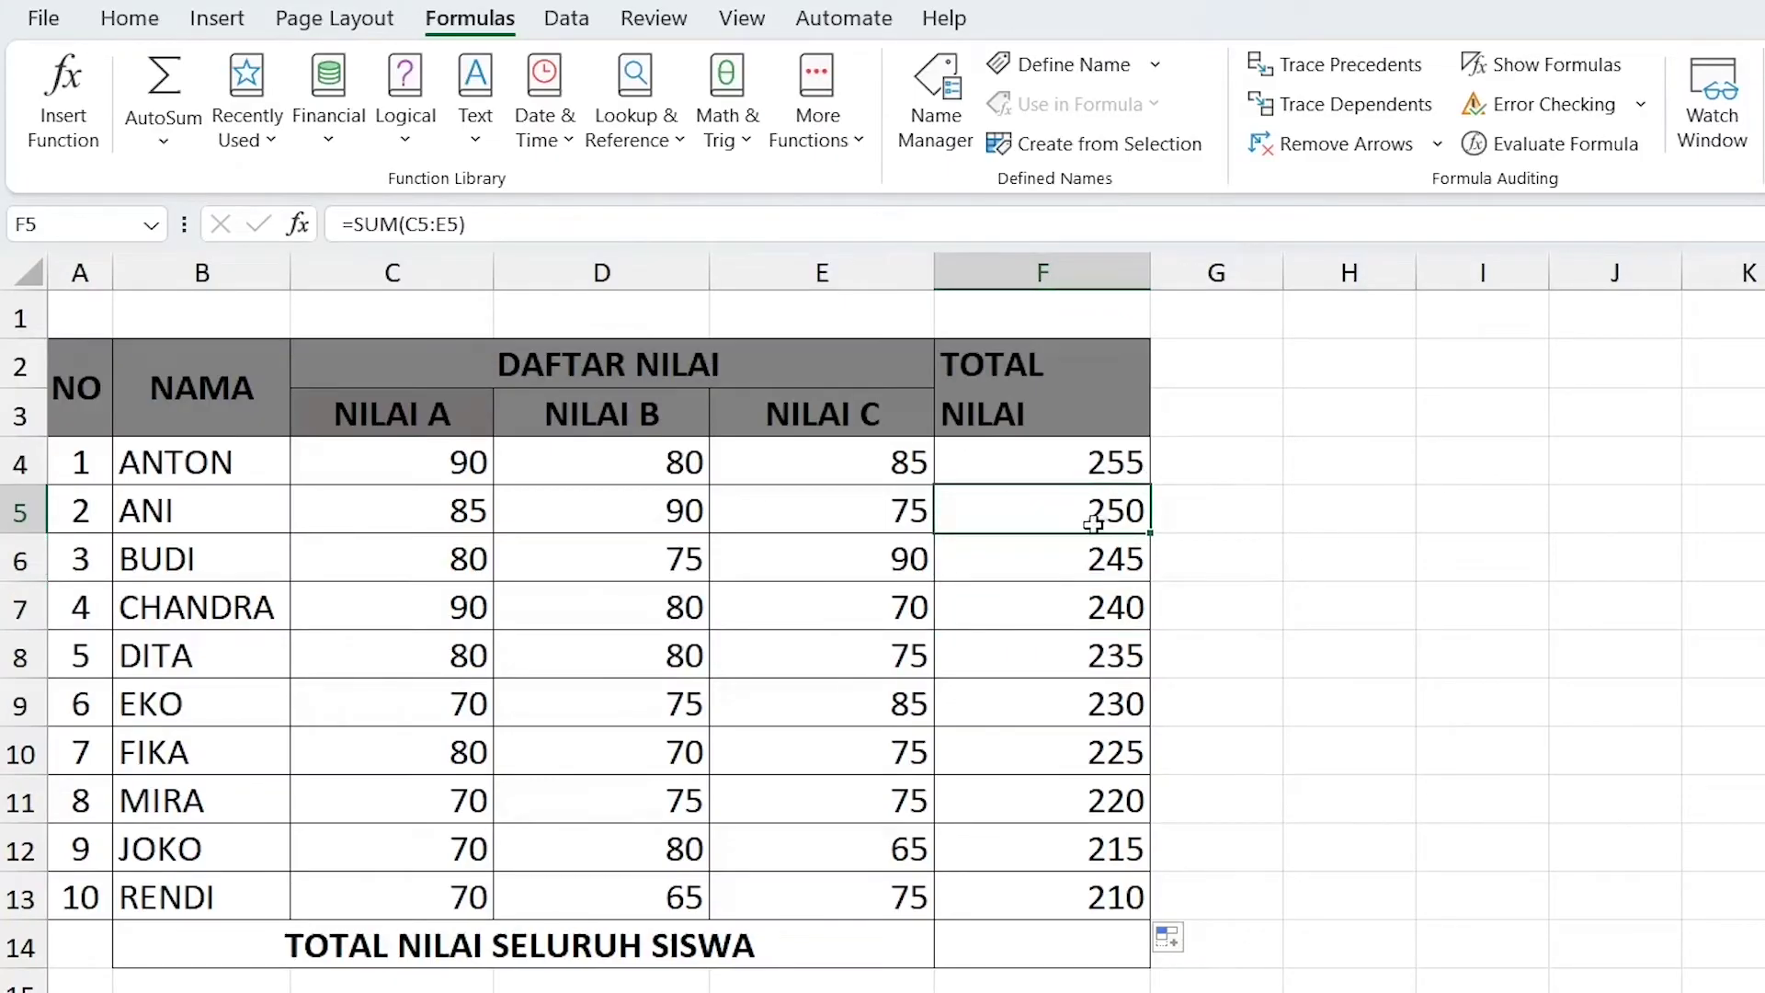
click(993, 464)
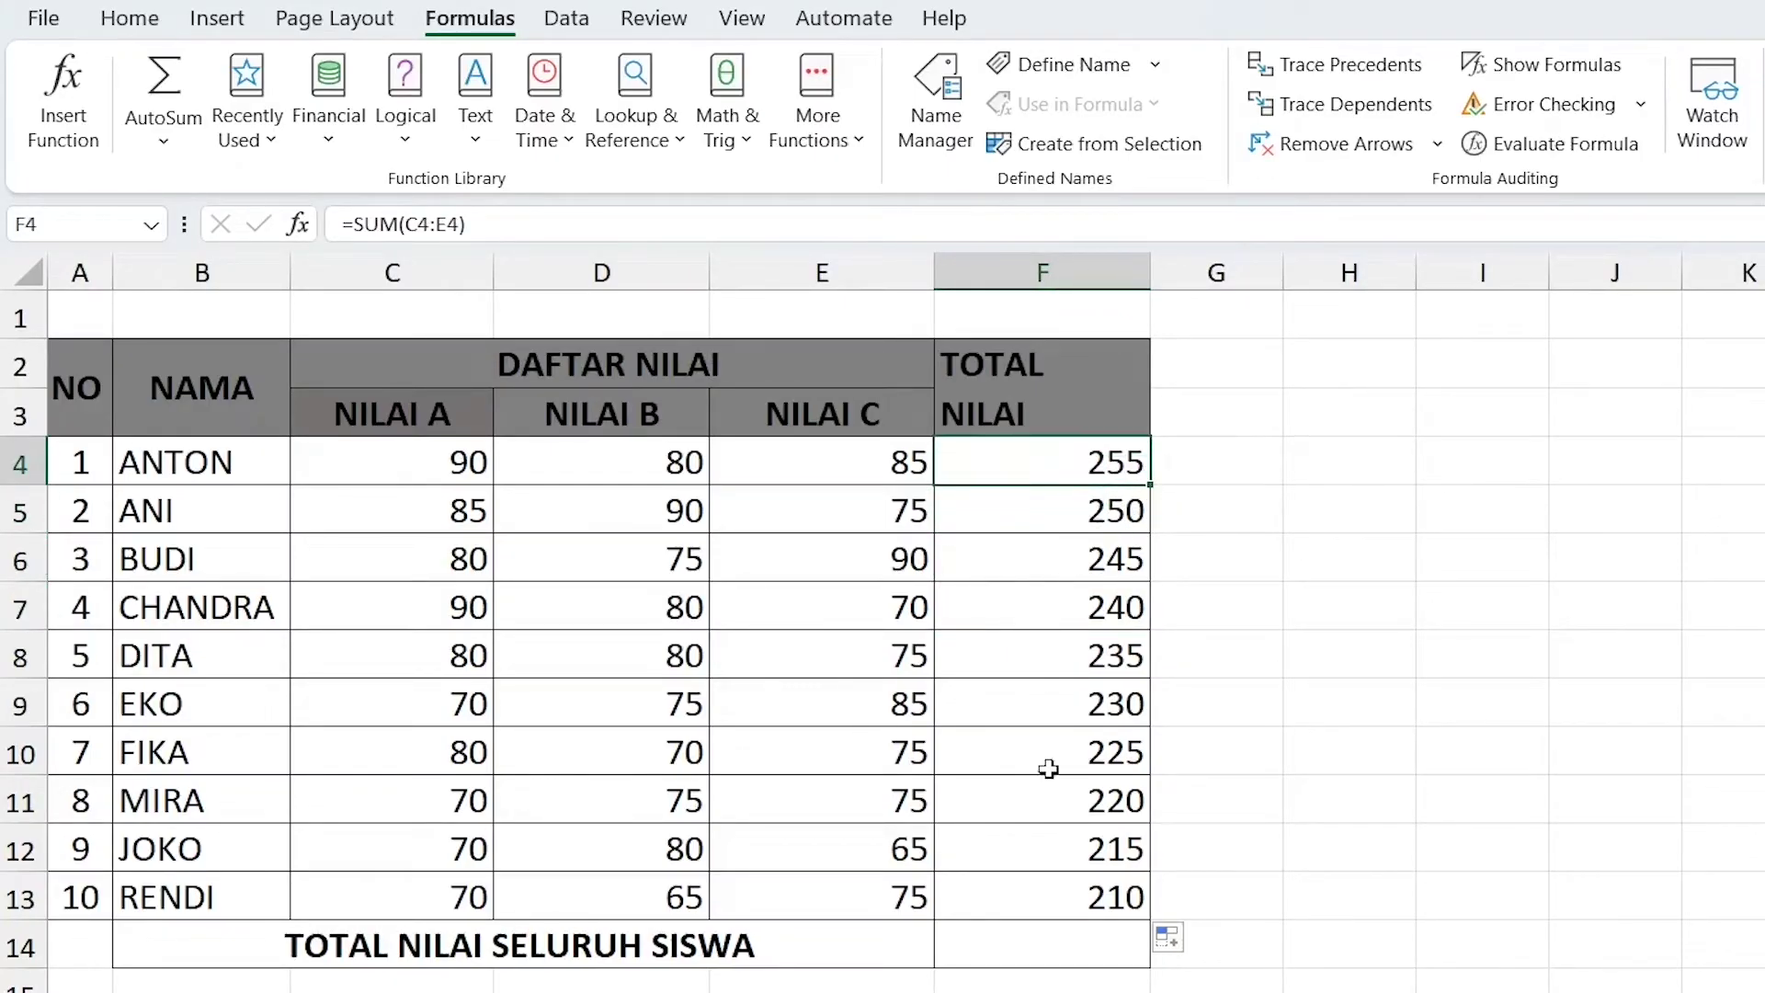
click(1041, 899)
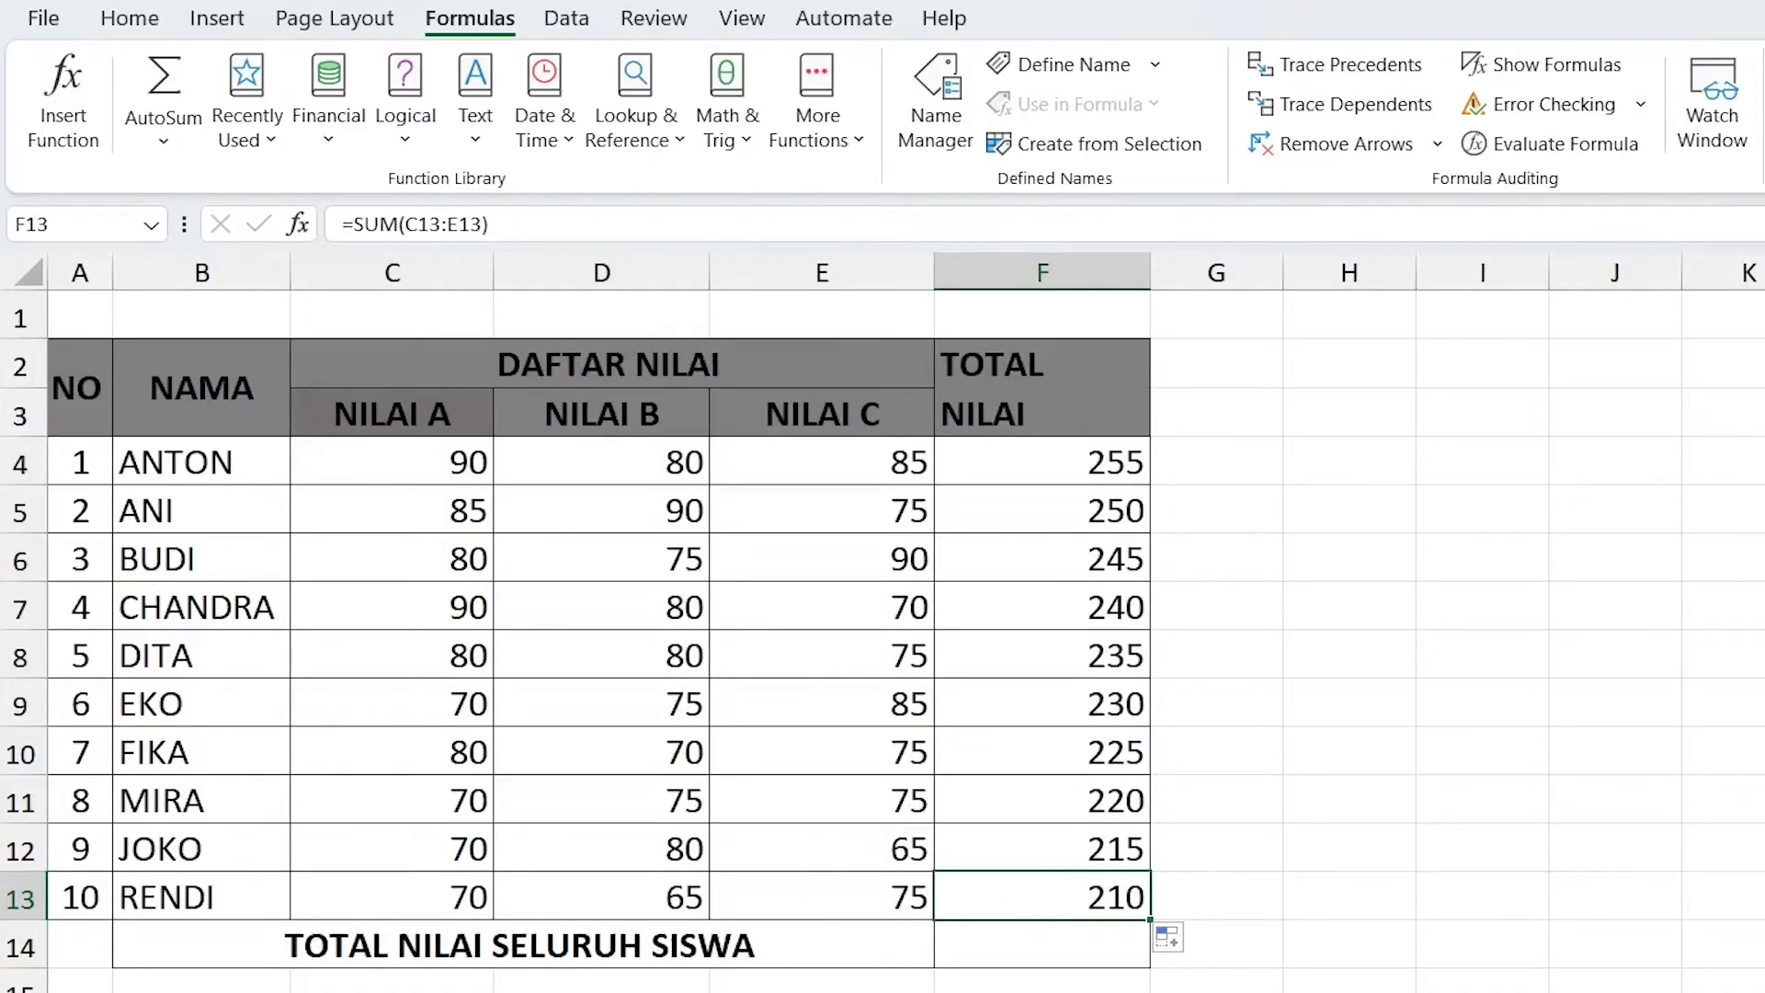
Change the last student's NILAI C score in E13 to 80 and confirm F13 shows 215.
click(823, 898)
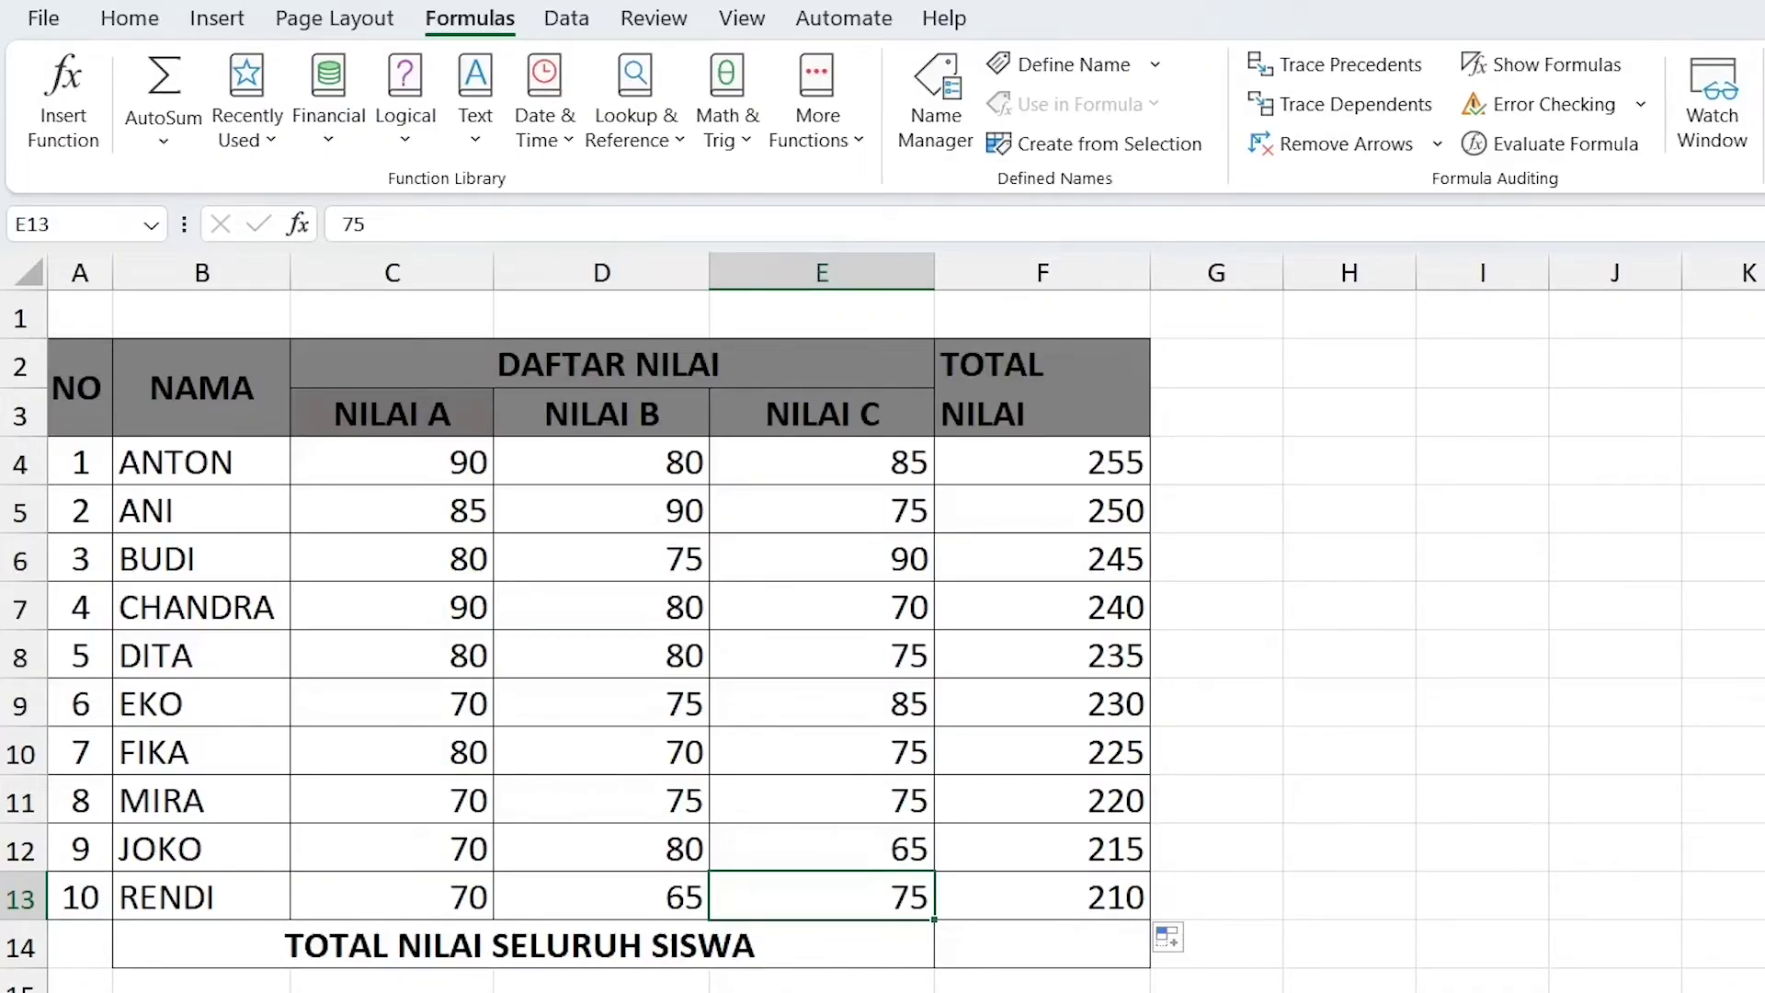
text(80)
key(Return)
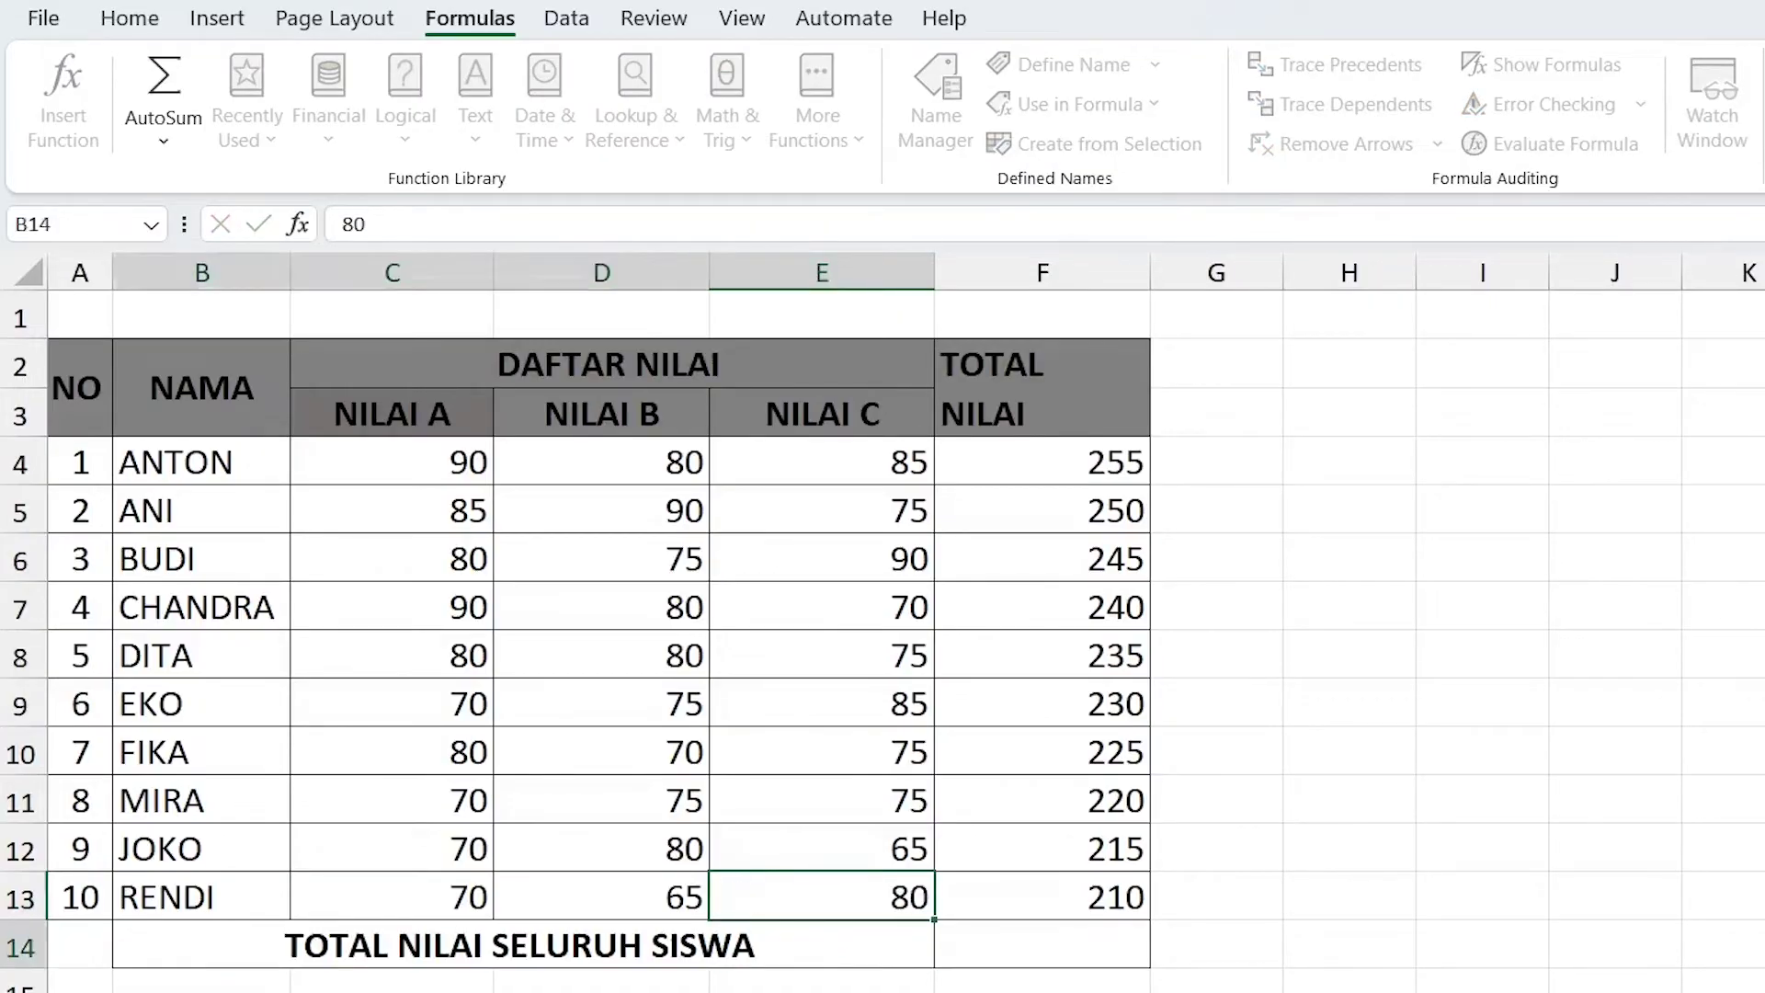
click(1003, 884)
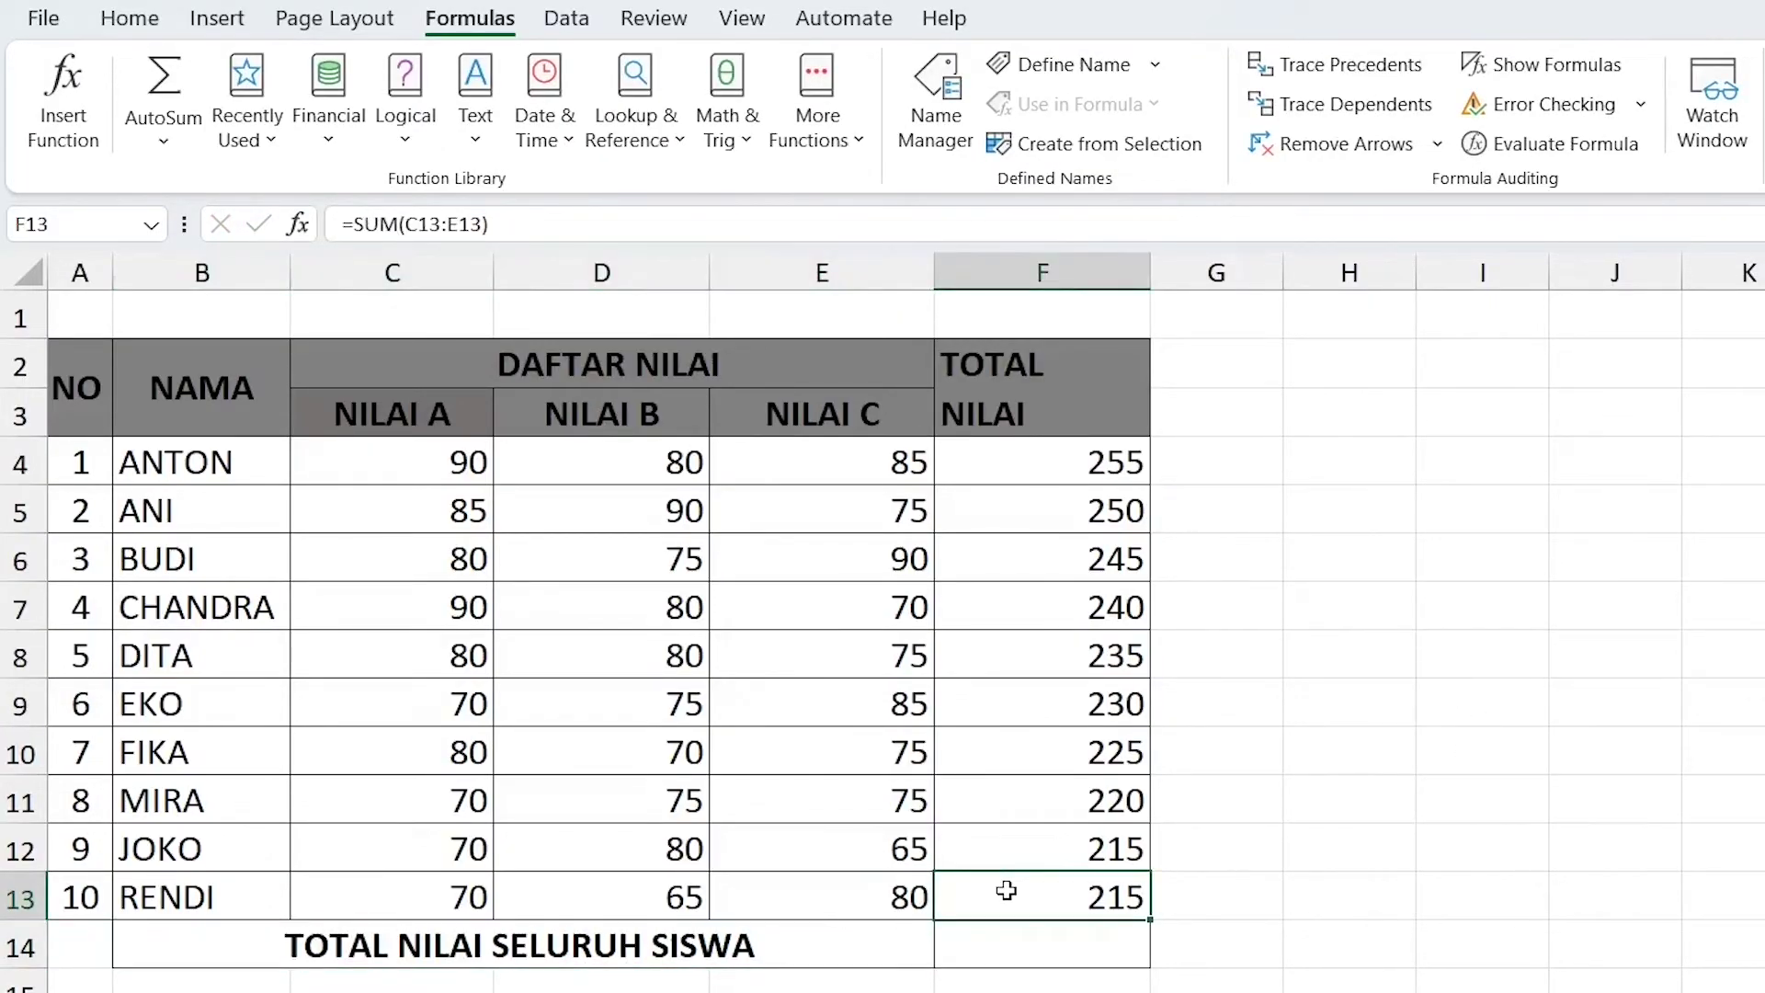
click(1139, 850)
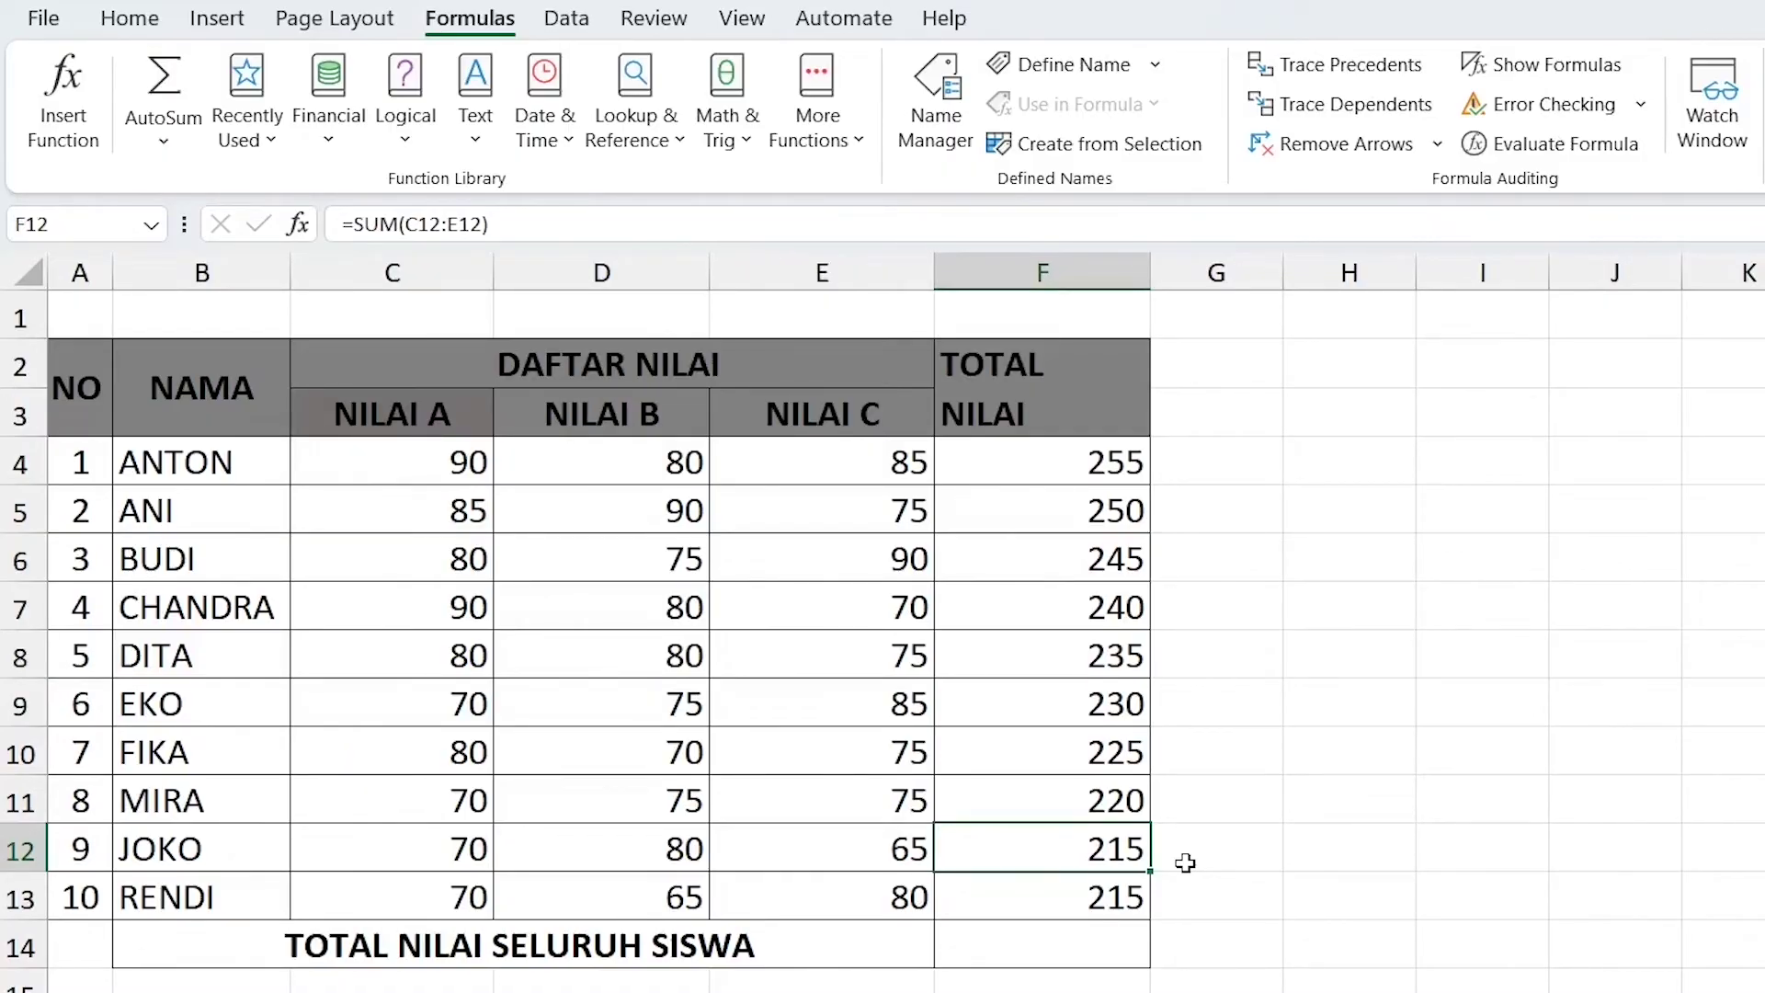
click(1256, 765)
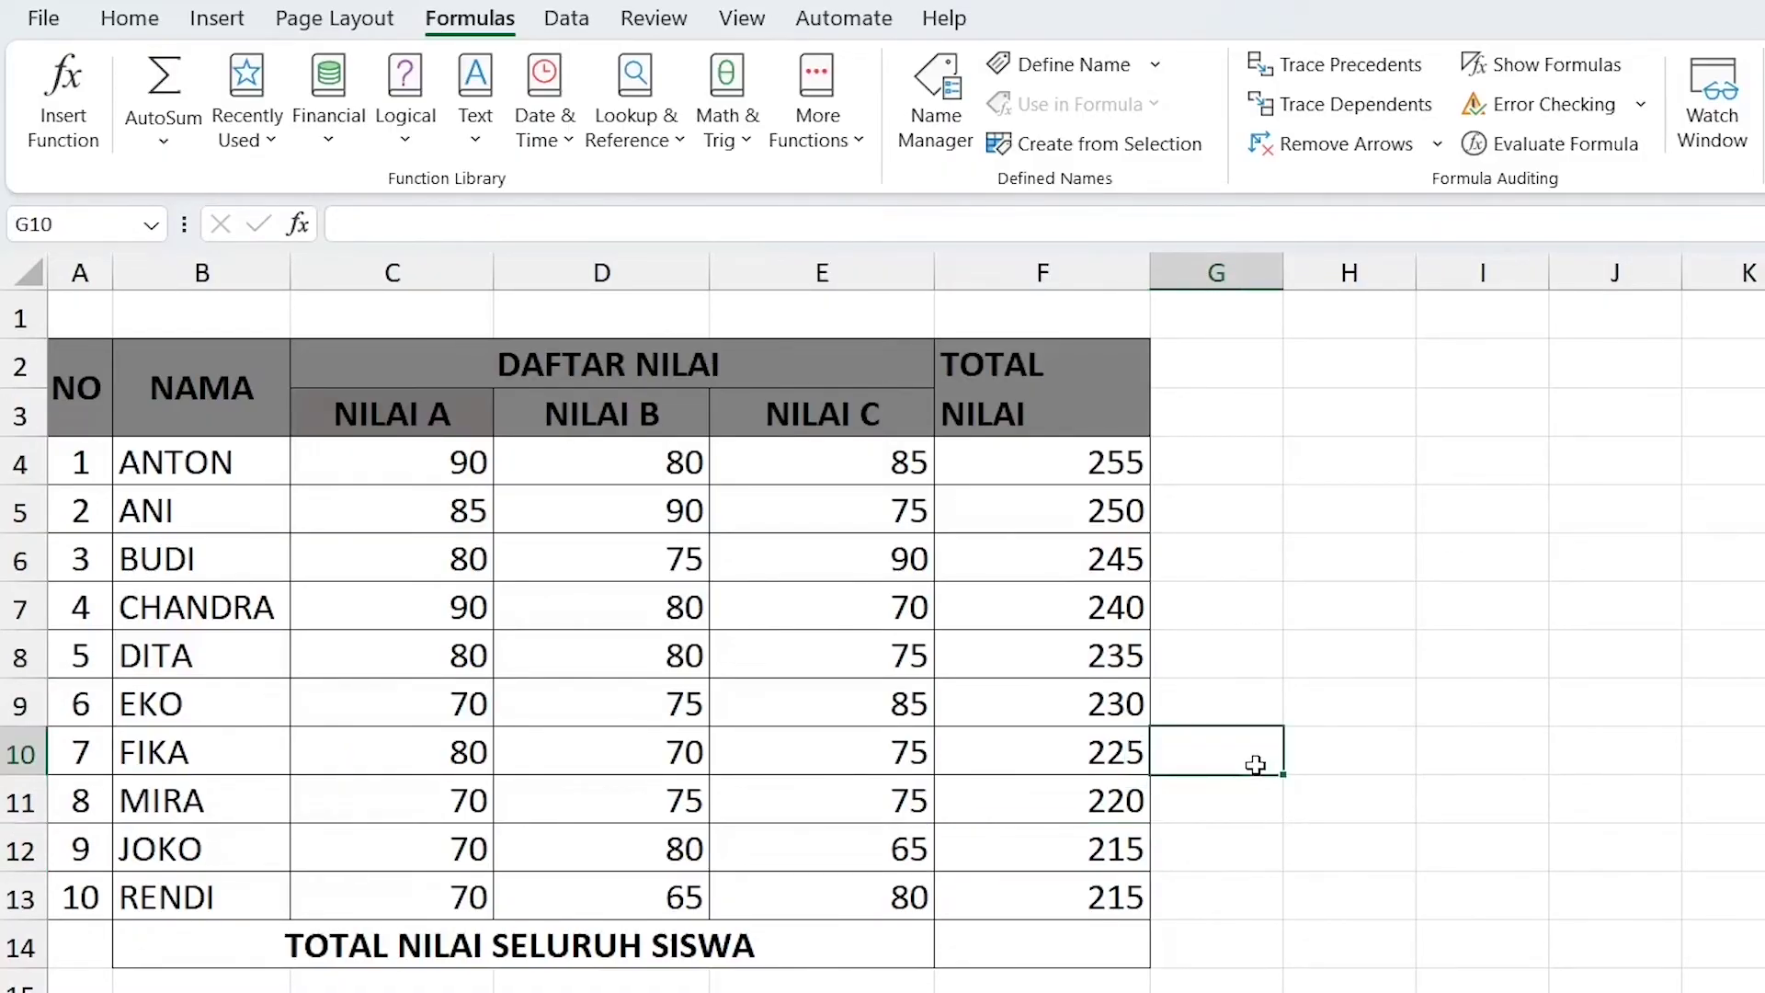